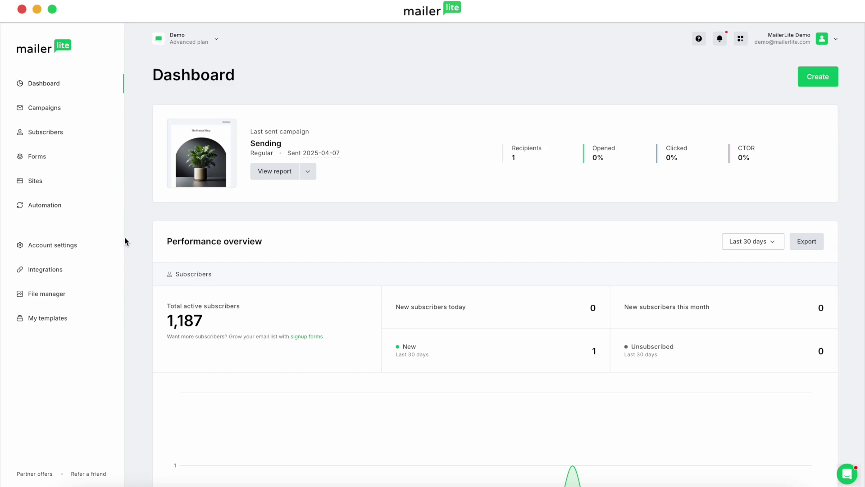
# - Upload the lead-magnet PDF from the computer into the File manager library
pyautogui.click(47, 293)
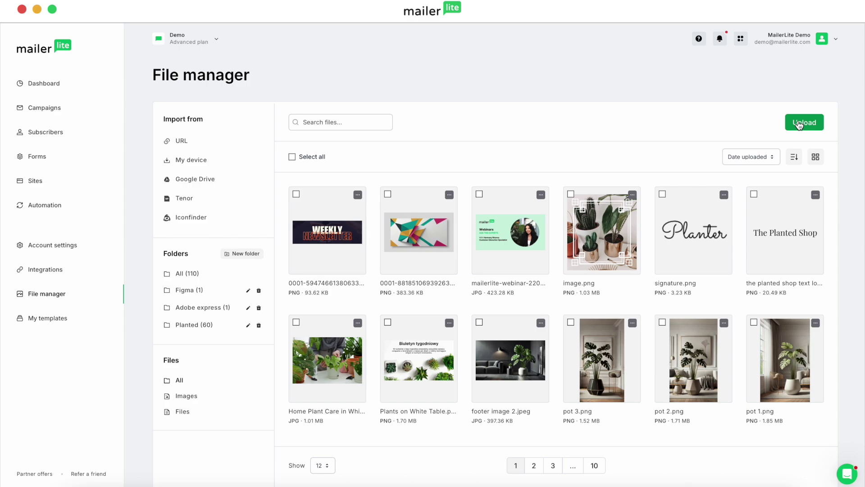
pyautogui.click(800, 124)
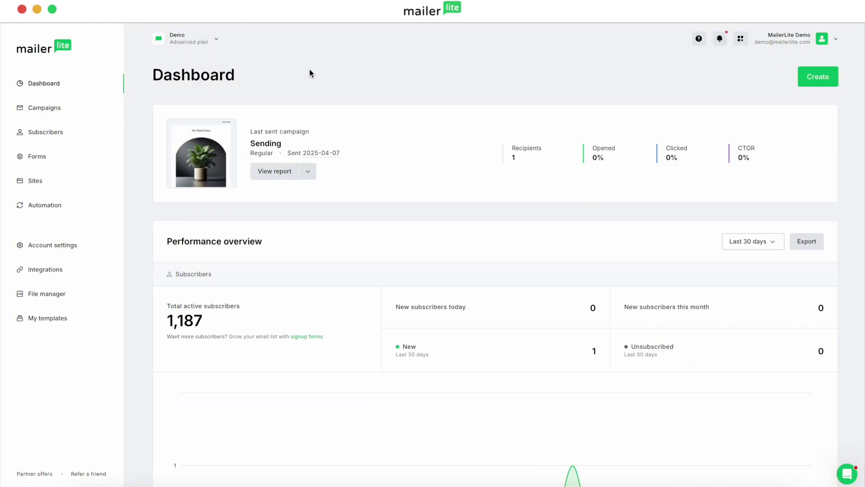
# - Create a regular campaign 'Freebie demo', subject 'Here is your freebie!', preheader 'Always wanted a freebie from me?'
pyautogui.click(813, 77)
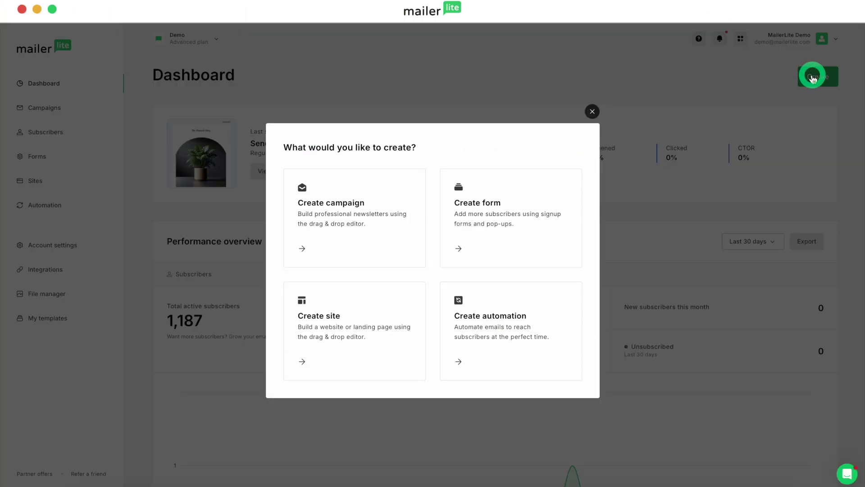
pyautogui.click(368, 213)
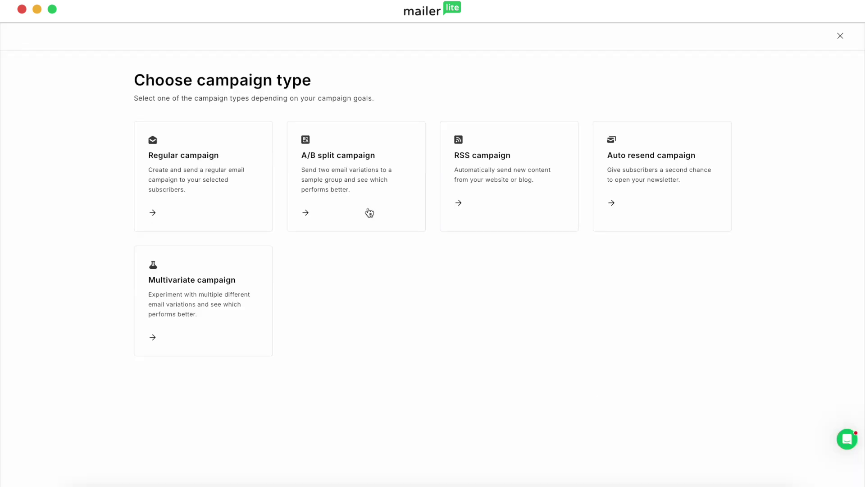
pyautogui.click(198, 145)
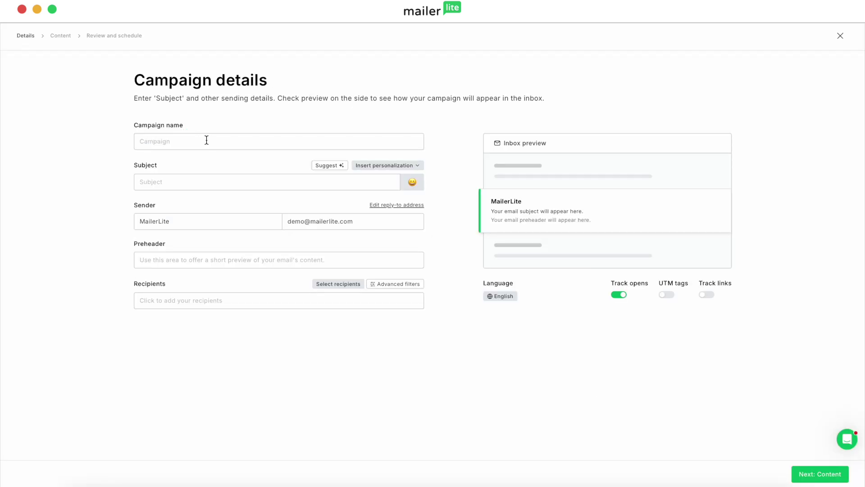
pyautogui.click(206, 140)
pyautogui.write('Freebie demo')
pyautogui.click(221, 187)
pyautogui.write('Here is your freebie!')
pyautogui.click(183, 257)
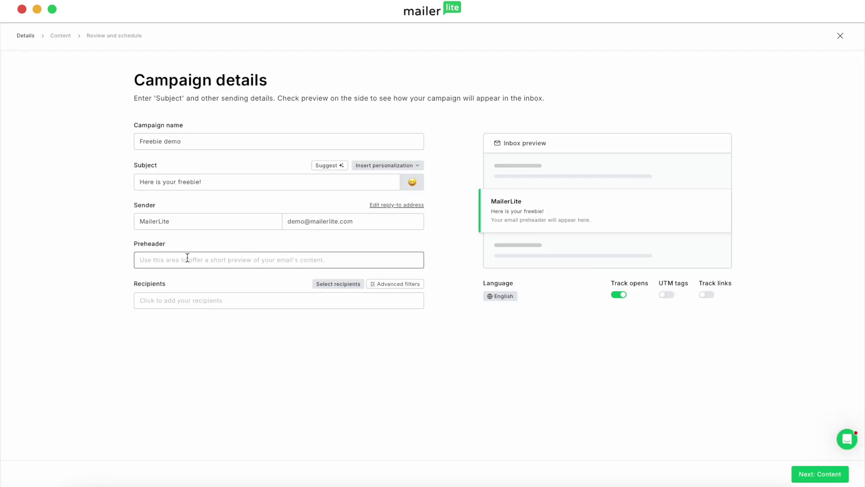
pyautogui.write('Always wanted a freebie from me?')
# - Send the campaign to all active subscribers and continue to the email content
pyautogui.click(344, 285)
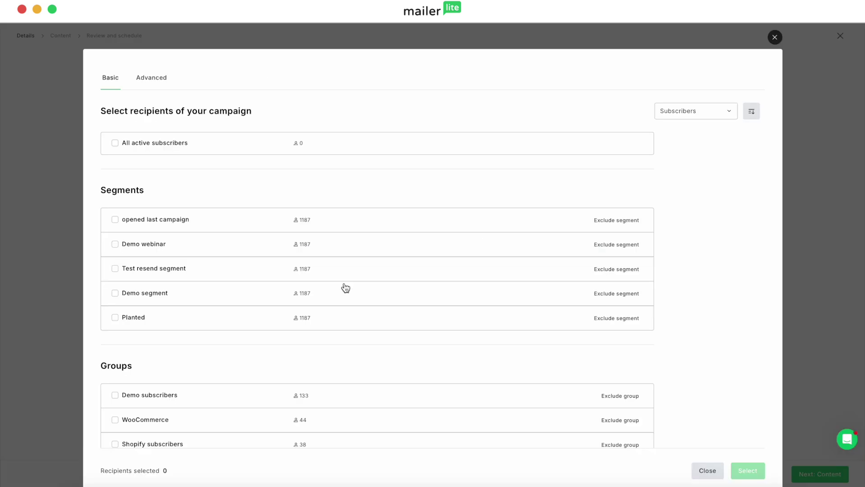
pyautogui.click(171, 143)
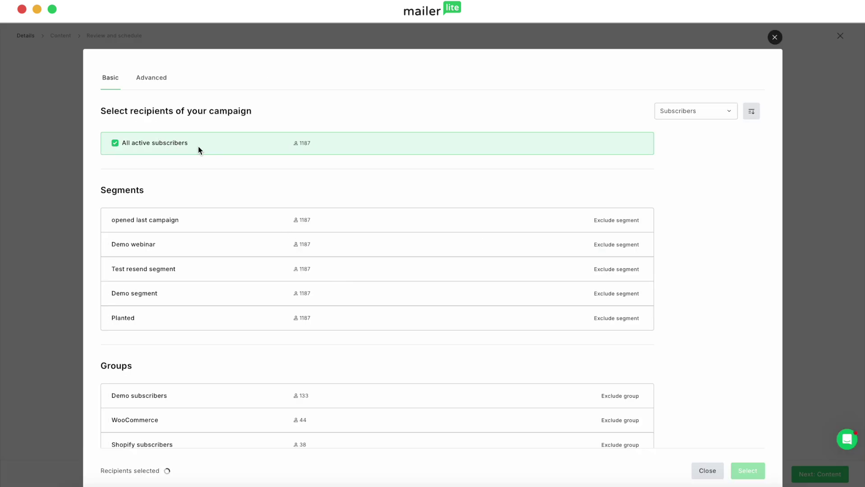
pyautogui.click(751, 472)
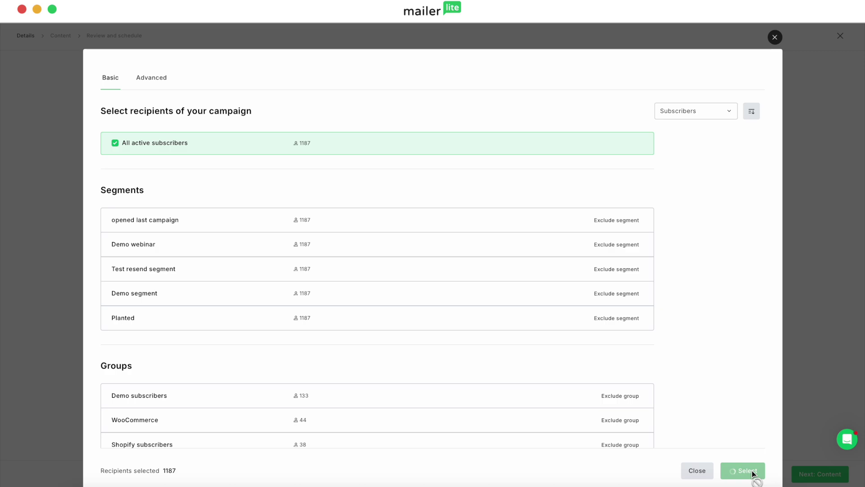
pyautogui.click(813, 476)
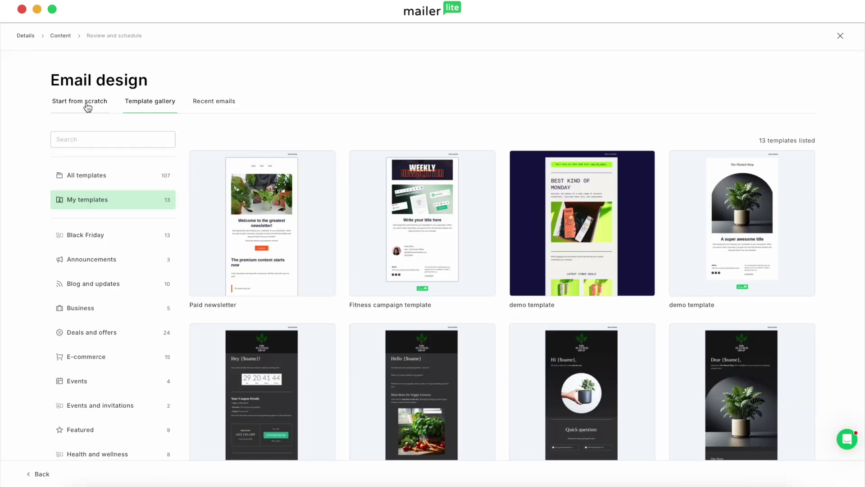
# - Start the email from scratch using the Drag & drop editor
pyautogui.click(87, 103)
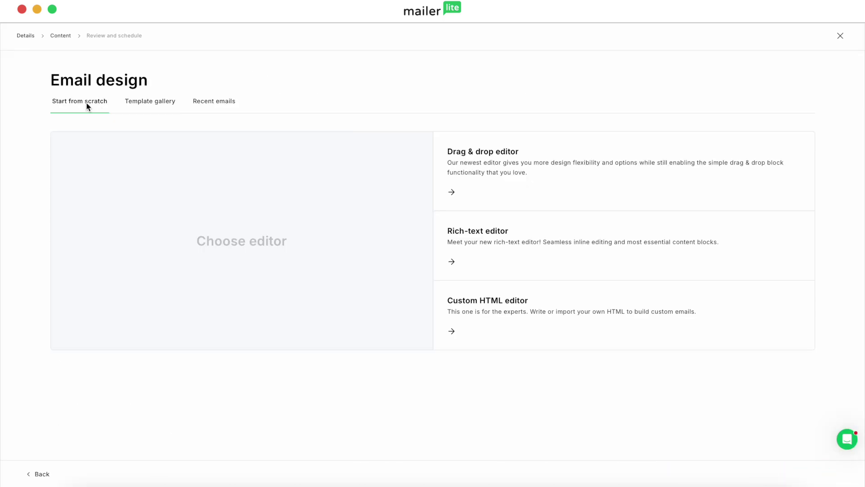
pyautogui.click(520, 175)
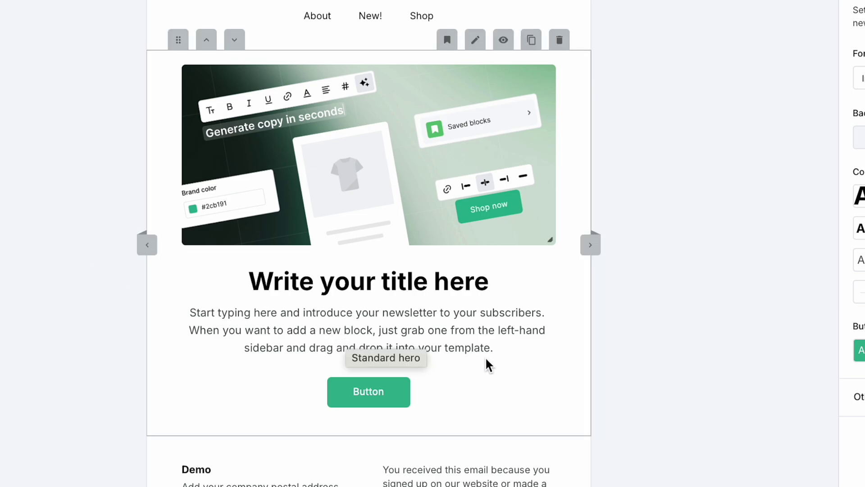
# - Append 'Click HERE to download your freebie.' to the hero text, linking HERE to the PDF
pyautogui.click(508, 347)
pyautogui.write('Click HERE to download your freebie.')
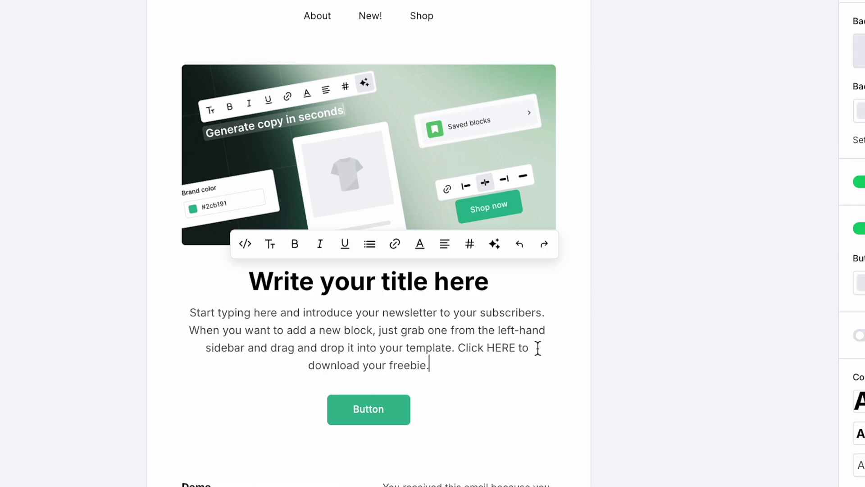
pyautogui.moveTo(487, 347); pyautogui.dragTo(514, 347)
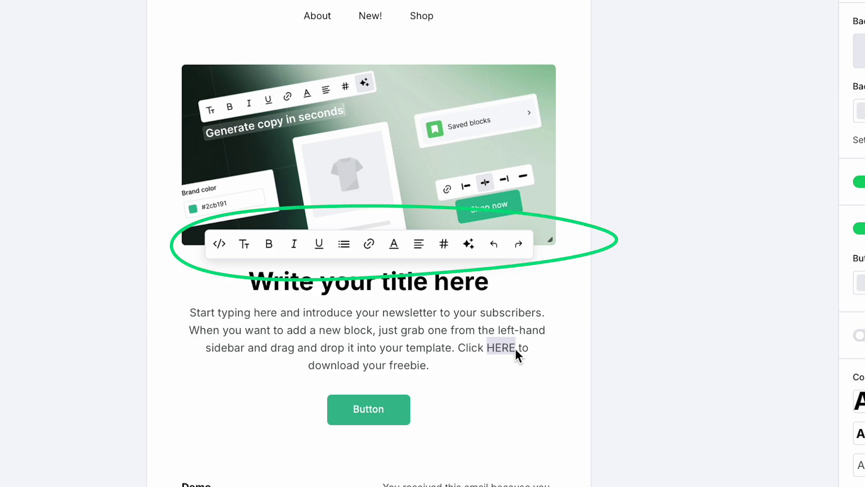
pyautogui.click(370, 246)
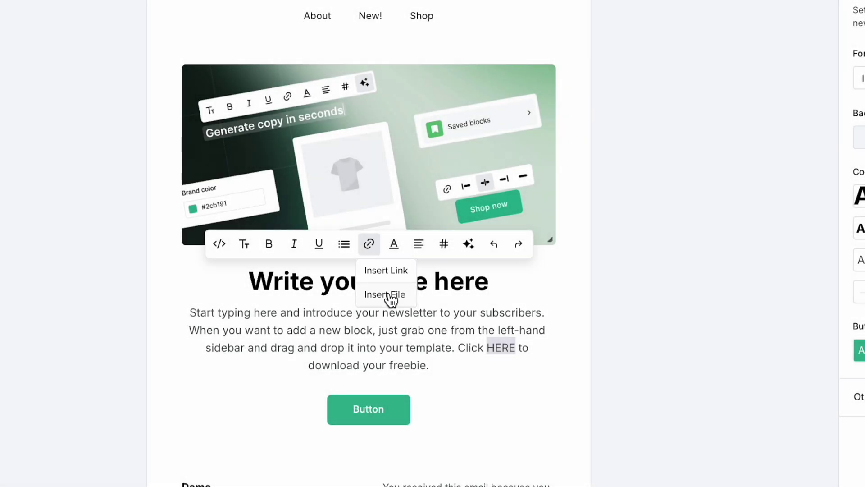
pyautogui.click(389, 295)
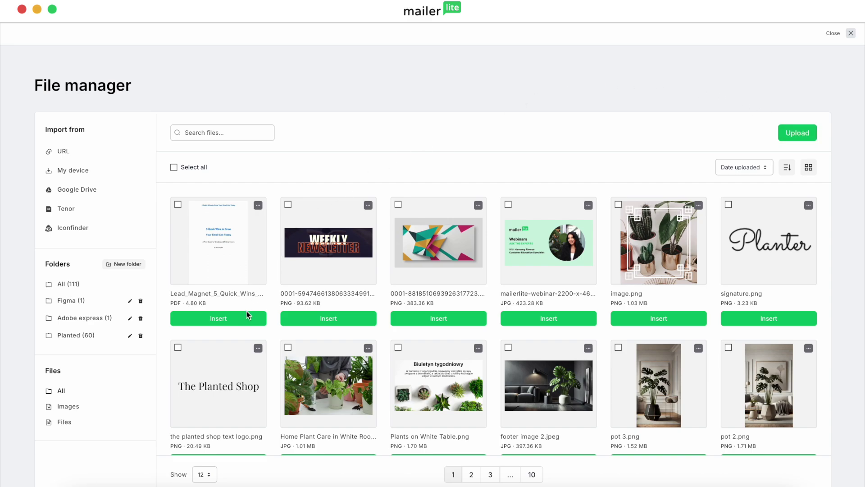
pyautogui.click(236, 324)
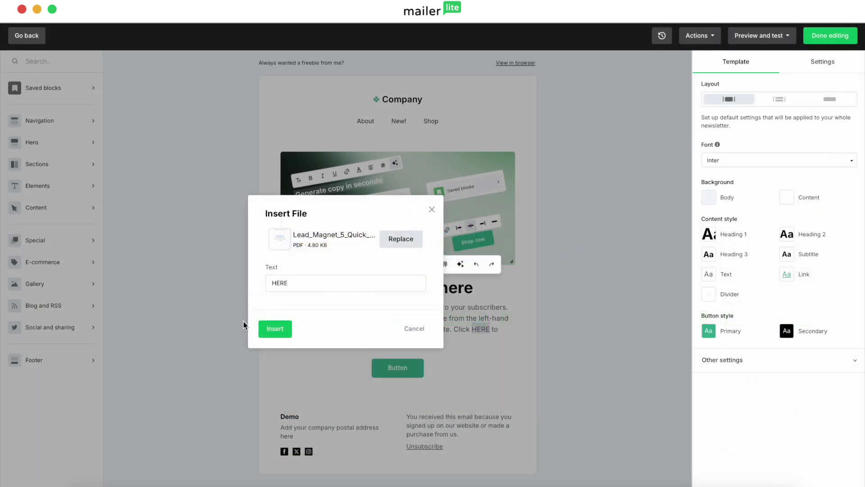
pyautogui.click(276, 327)
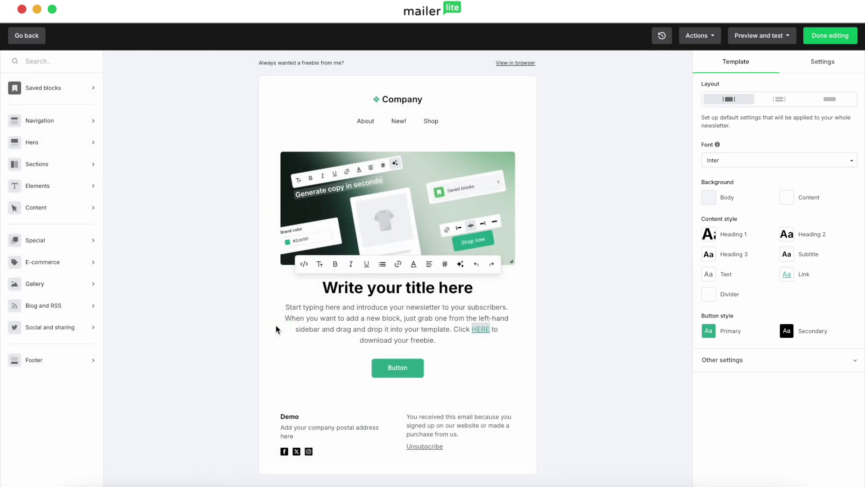
pyautogui.click(454, 339)
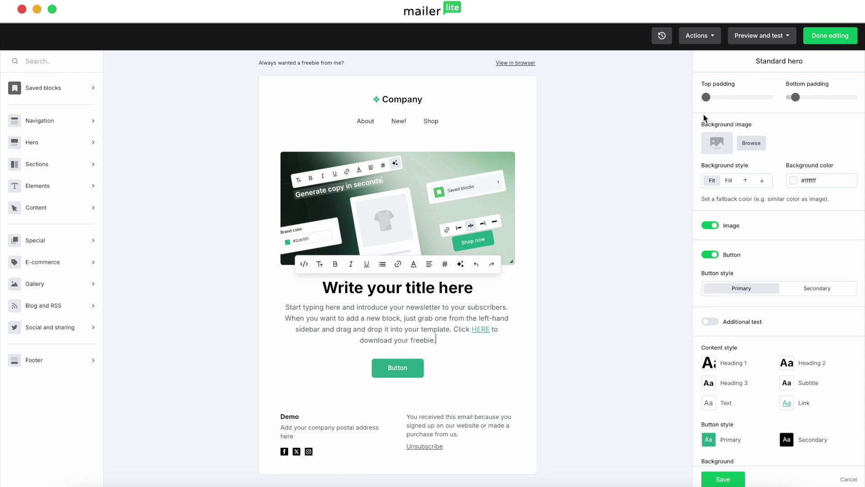
pyautogui.click(755, 37)
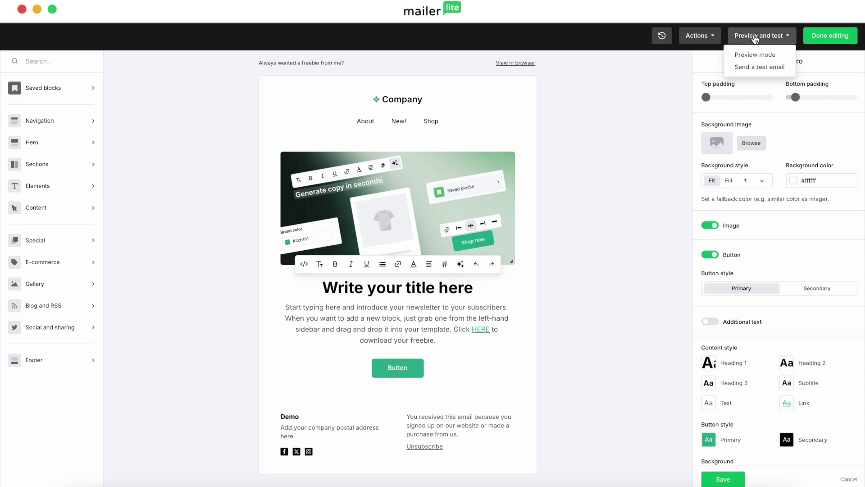
pyautogui.click(753, 54)
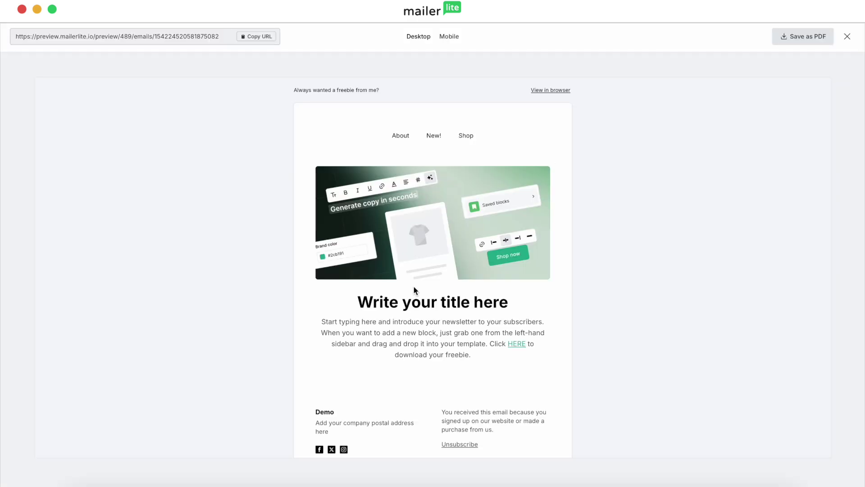
pyautogui.click(517, 344)
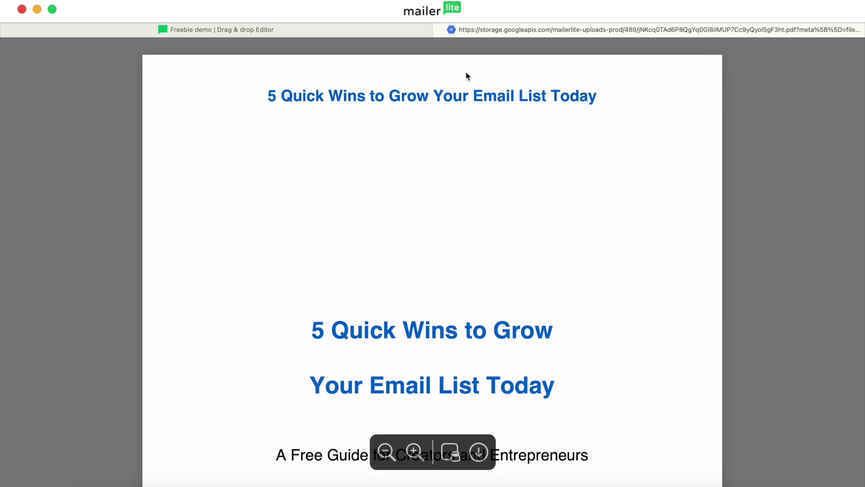
pyautogui.scroll(-10, 441, 126)
pyautogui.scroll(10, 441, 133)
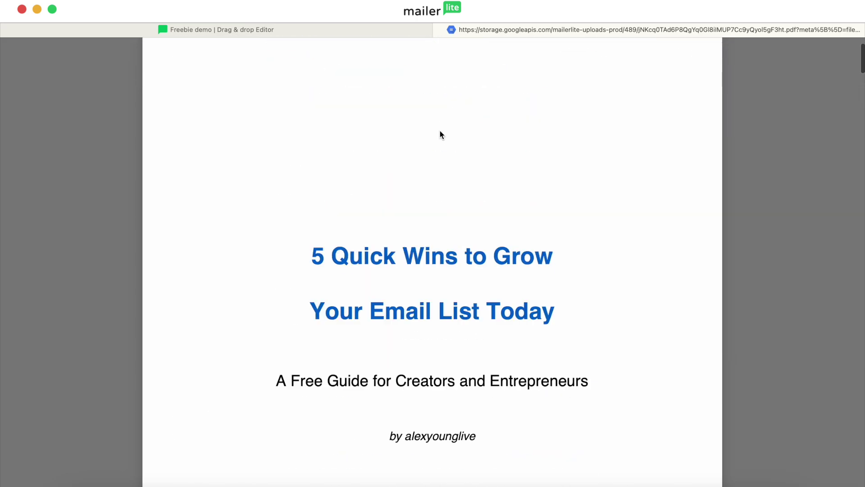
pyautogui.click(440, 29)
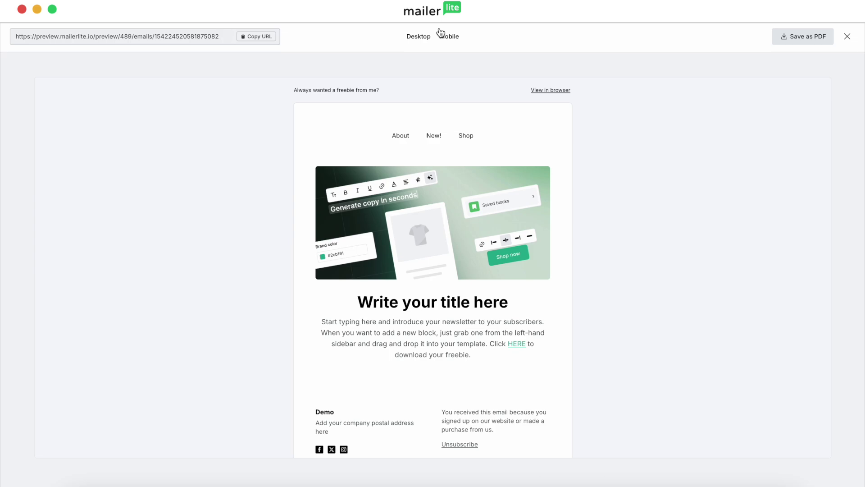
pyautogui.click(847, 36)
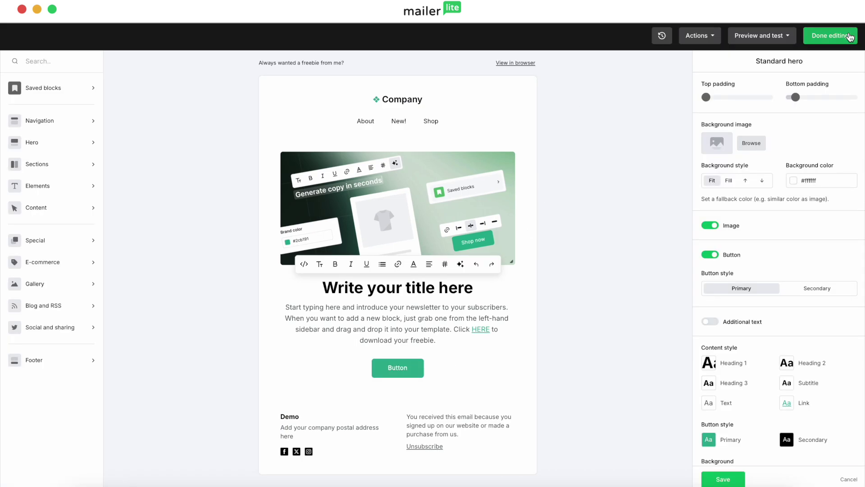
# - Link the hero's green Button to the lead-magnet PDF from File manager
pyautogui.click(460, 341)
pyautogui.click(400, 365)
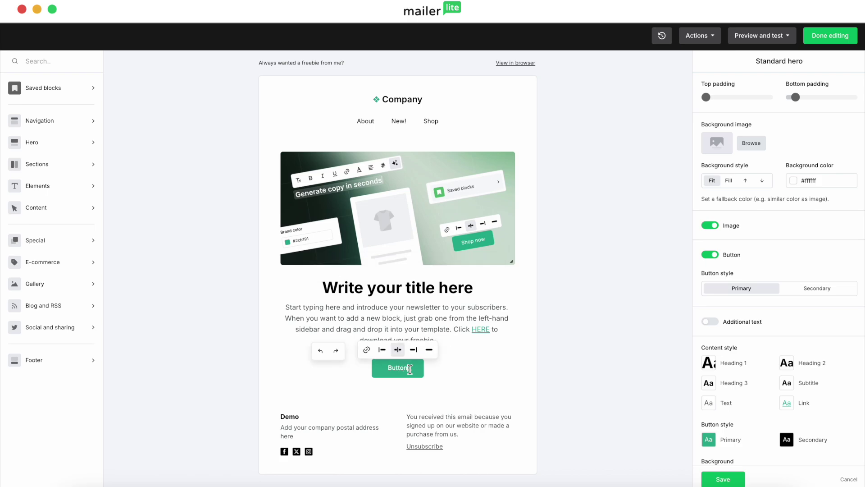
pyautogui.click(401, 368)
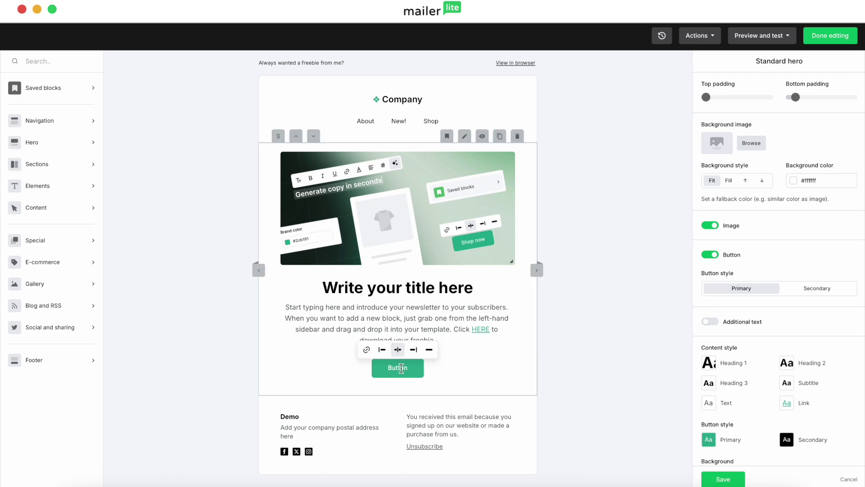
pyautogui.click(367, 350)
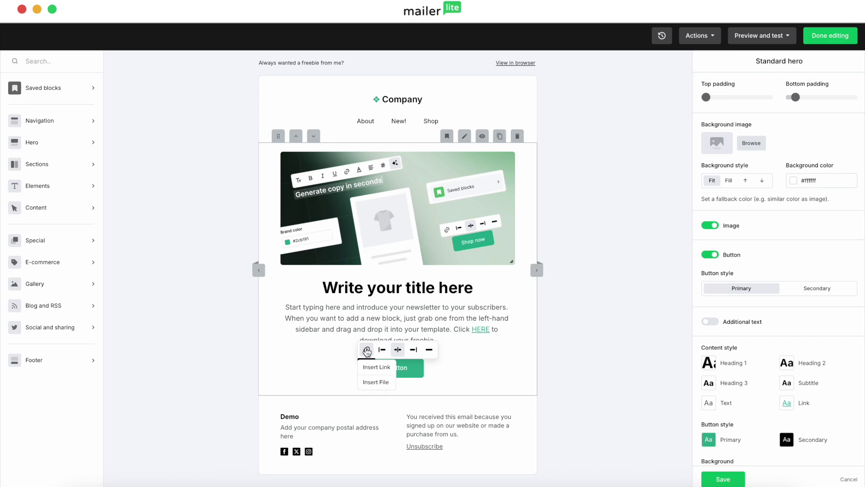
pyautogui.click(376, 382)
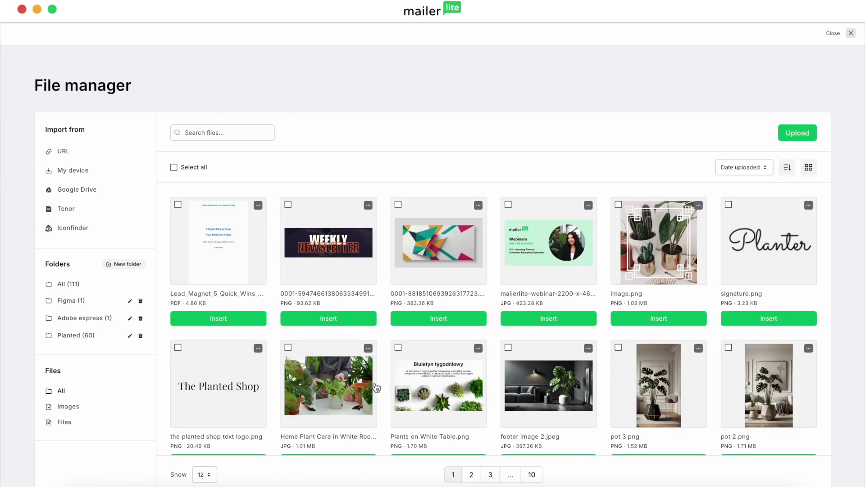
pyautogui.click(222, 321)
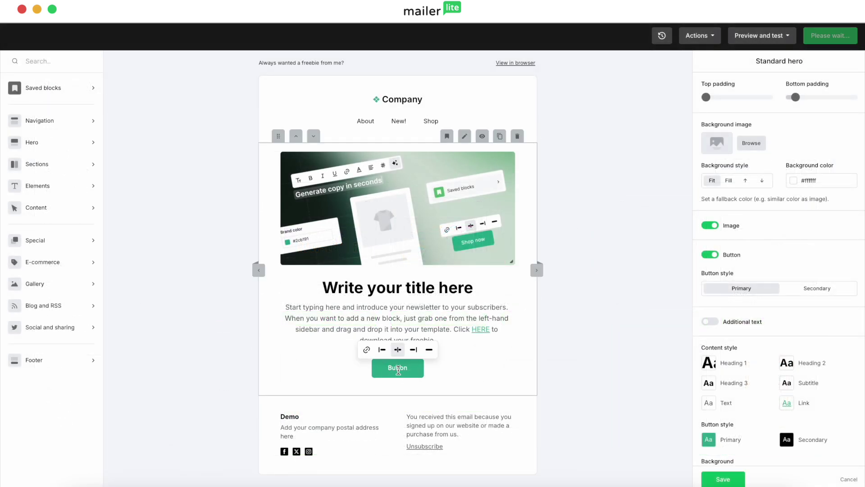
pyautogui.click(577, 364)
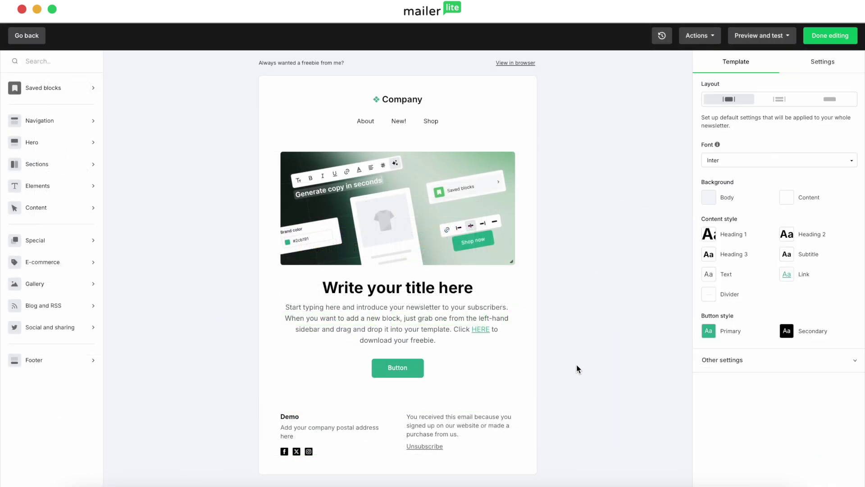
# - Preview the email and confirm the Button opens the '5 Quick Wins to Grow Your Email List Today' PDF
pyautogui.click(761, 34)
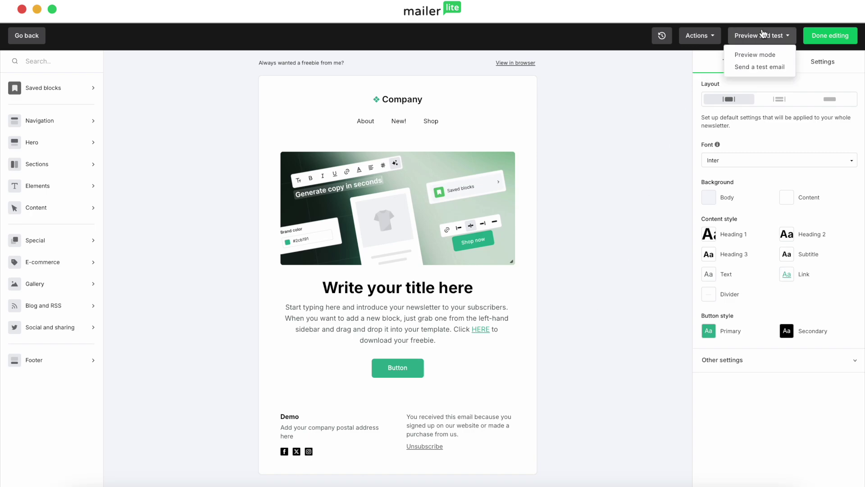
pyautogui.click(762, 54)
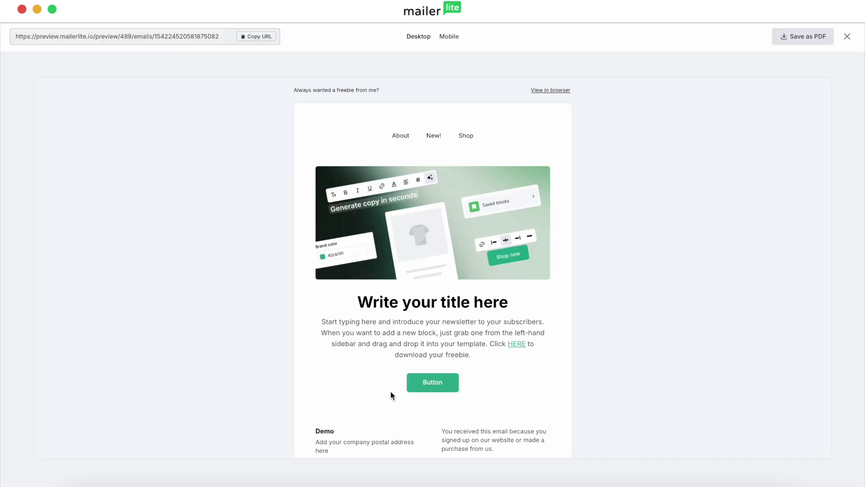
pyautogui.click(435, 383)
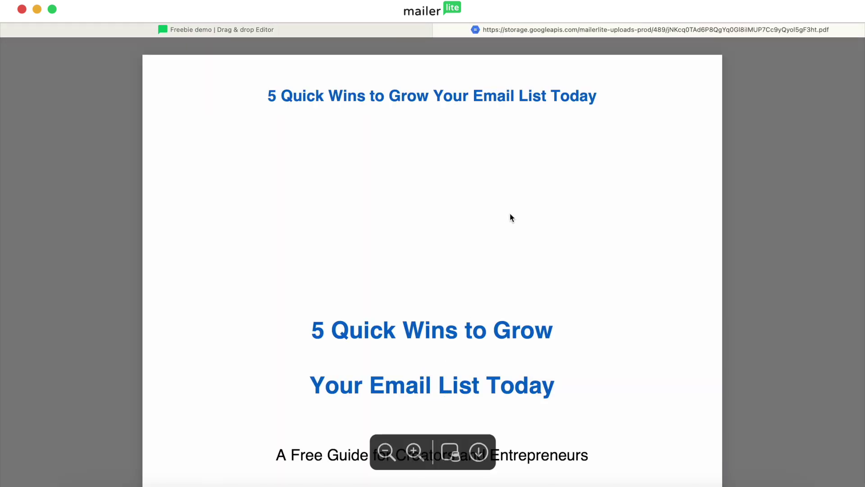
pyautogui.scroll(-8, 487, 222)
pyautogui.scroll(-3, 486, 221)
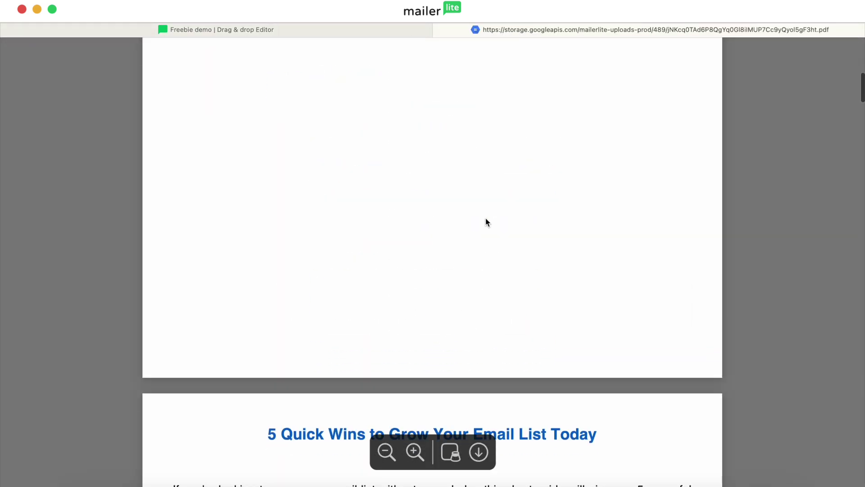
pyautogui.scroll(9, 486, 216)
pyautogui.click(440, 30)
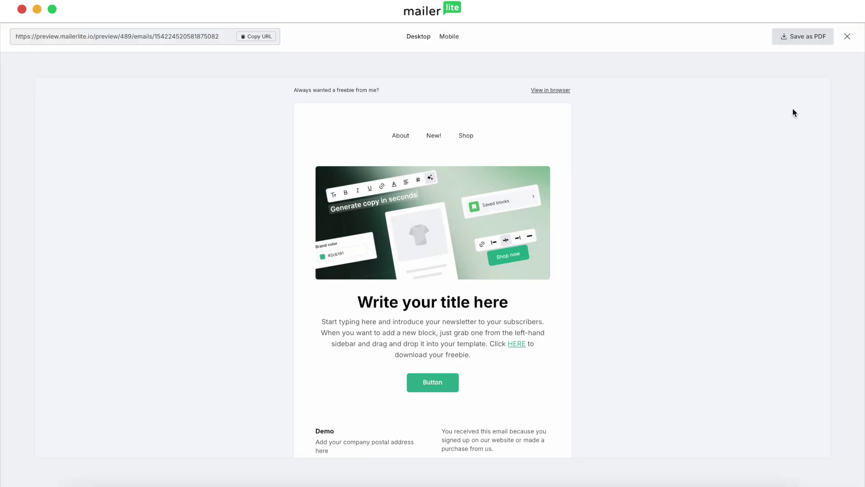
# - Check the mobile preview down to the footer, then close the preview
pyautogui.click(449, 37)
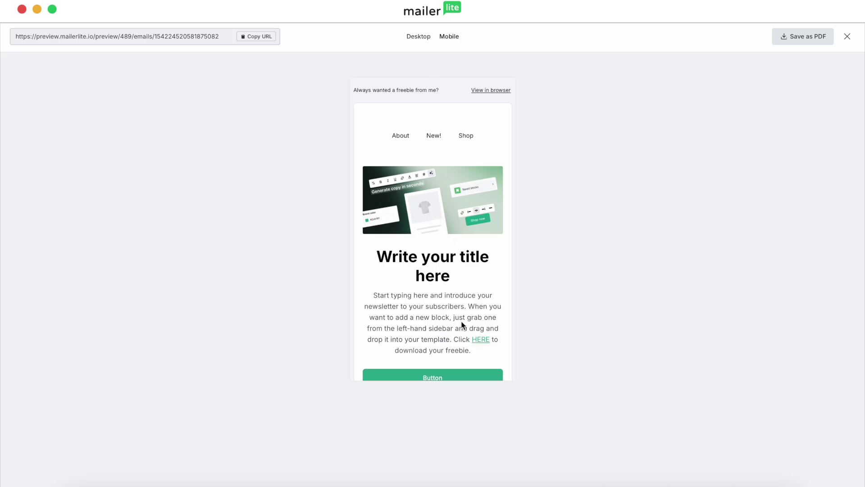
pyautogui.scroll(-3, 462, 324)
pyautogui.scroll(-2, 461, 325)
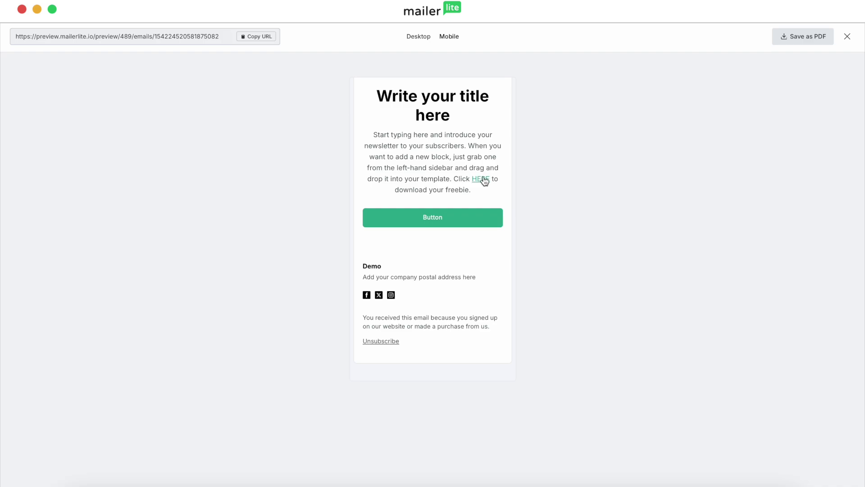
pyautogui.click(847, 36)
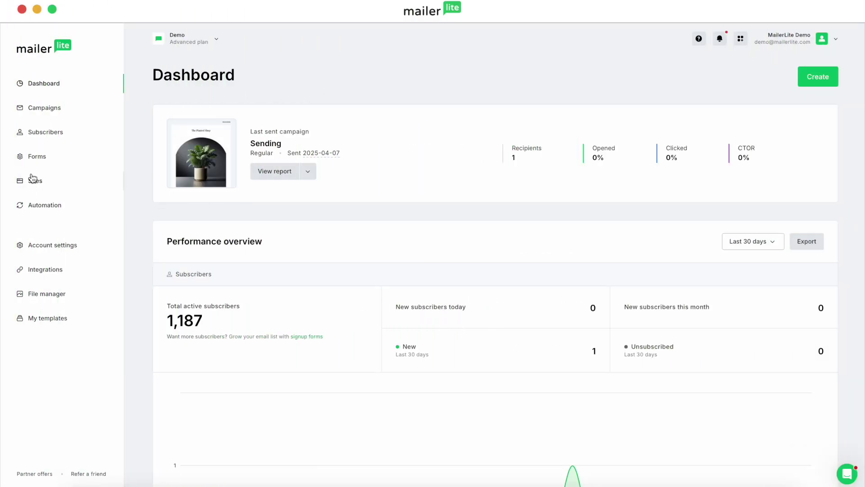
# - Create the 'Downloadable file' site for all subscriber groups using the Planted Shop demo template
pyautogui.click(32, 177)
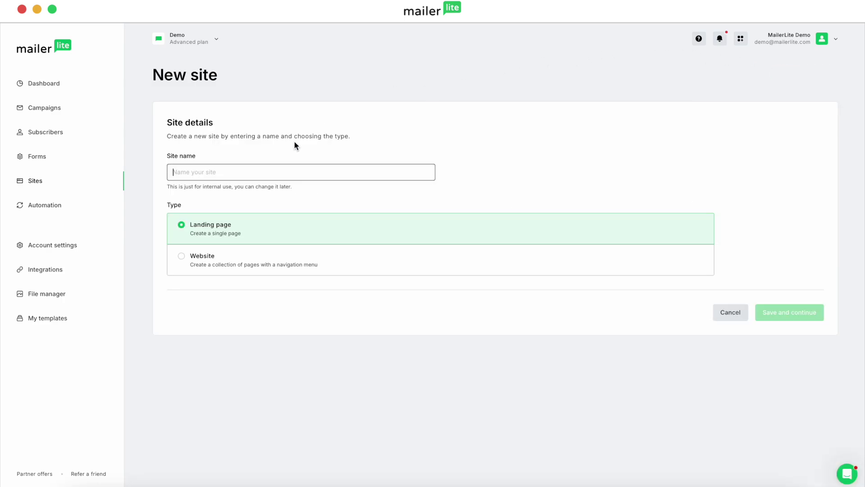
pyautogui.write('Downloadable file')
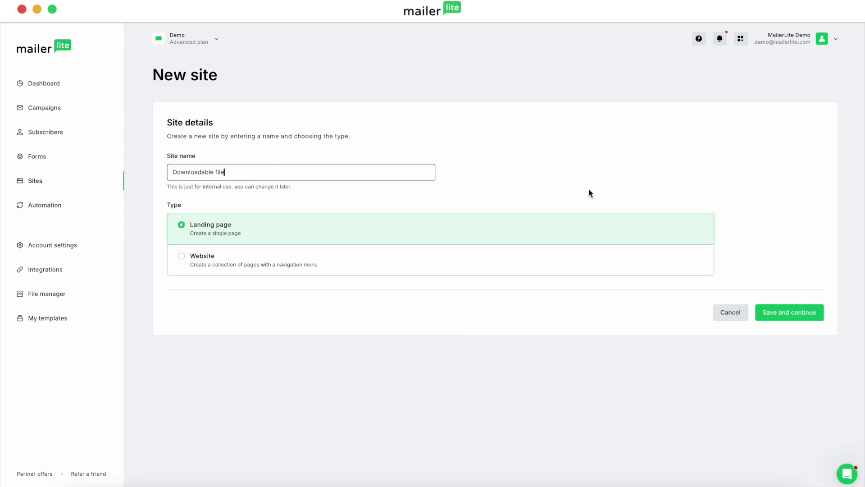
pyautogui.click(792, 312)
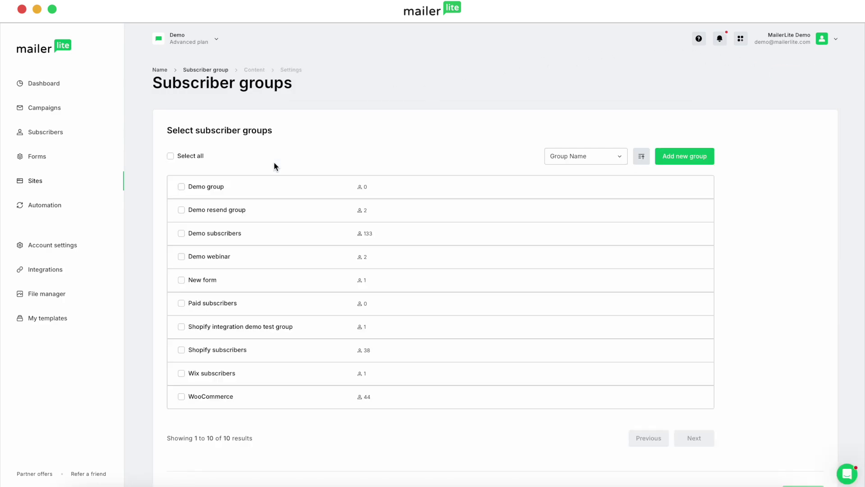
pyautogui.click(180, 155)
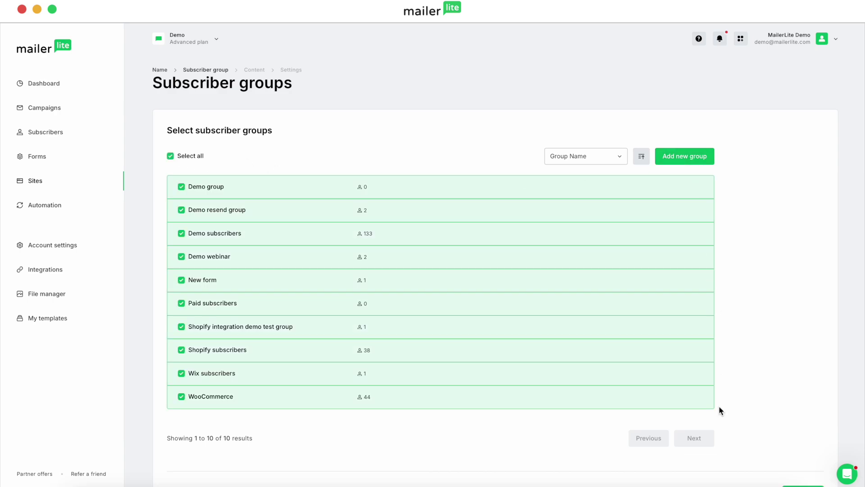
pyautogui.scroll(-1, 730, 446)
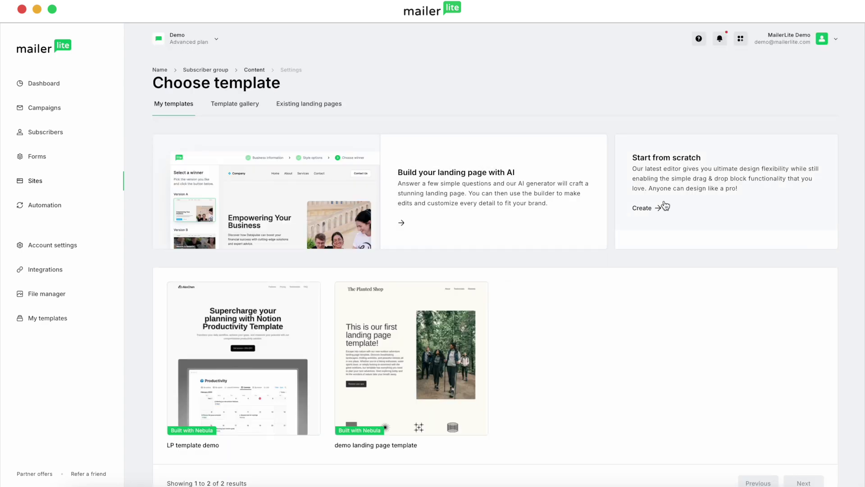
pyautogui.moveTo(474, 300)
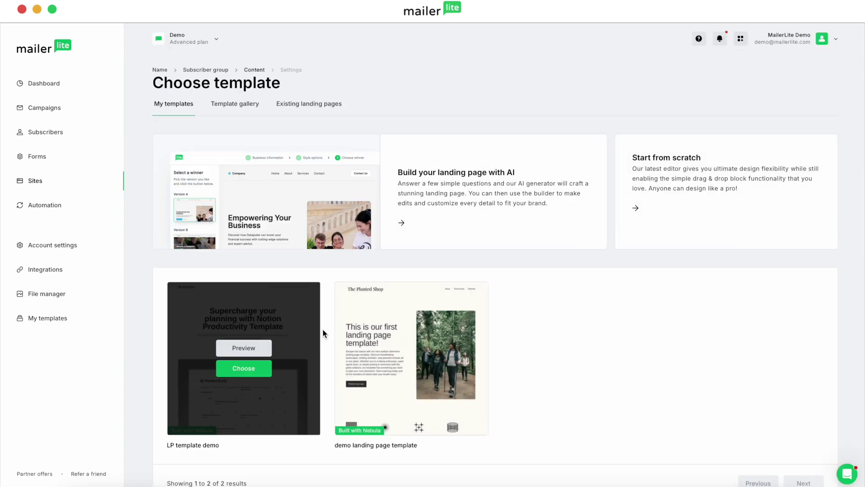
pyautogui.click(419, 367)
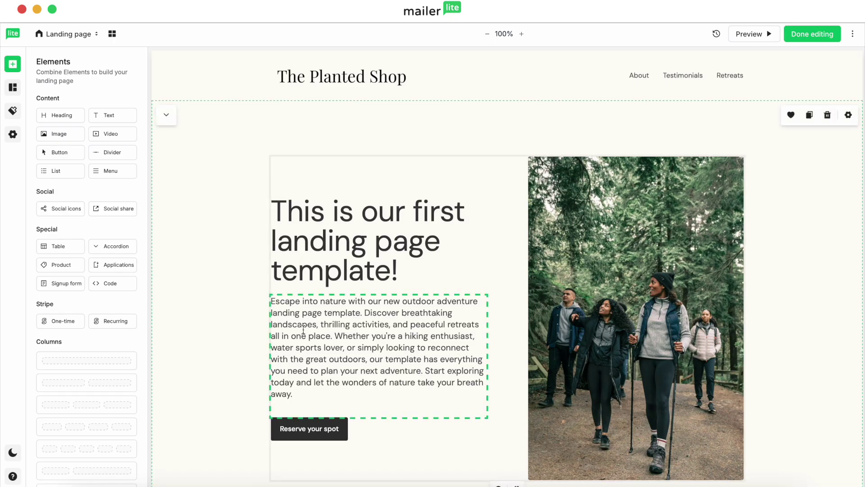
# - Add 'Click HERE to download your file.' to the paragraph, linking HERE to the Lead_Magnet PDF
pyautogui.click(335, 397)
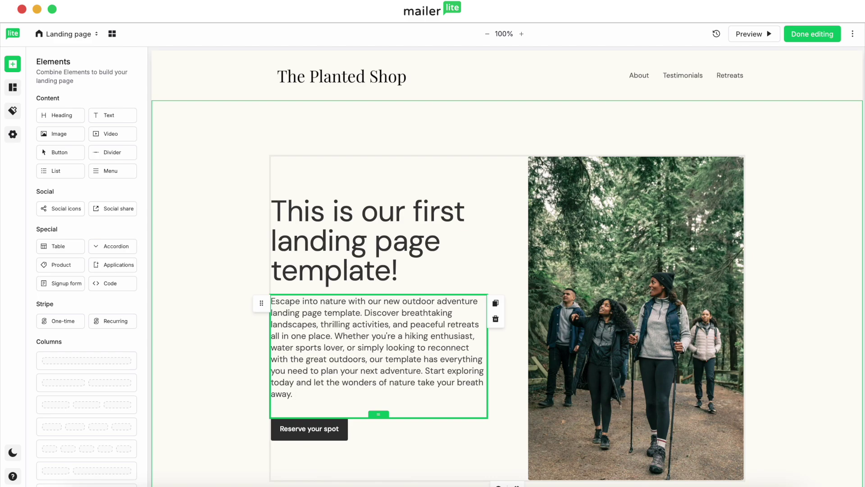
pyautogui.write('Click HERE to download your file.')
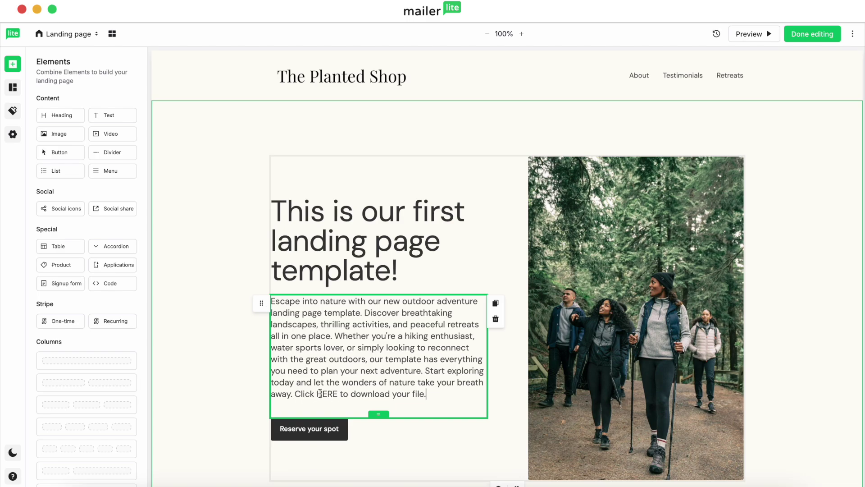
pyautogui.moveTo(317, 393); pyautogui.dragTo(336, 394)
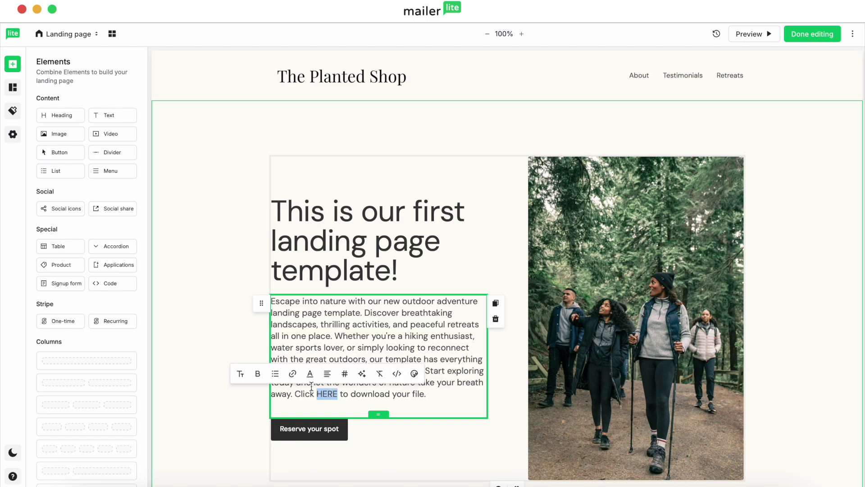
pyautogui.click(292, 373)
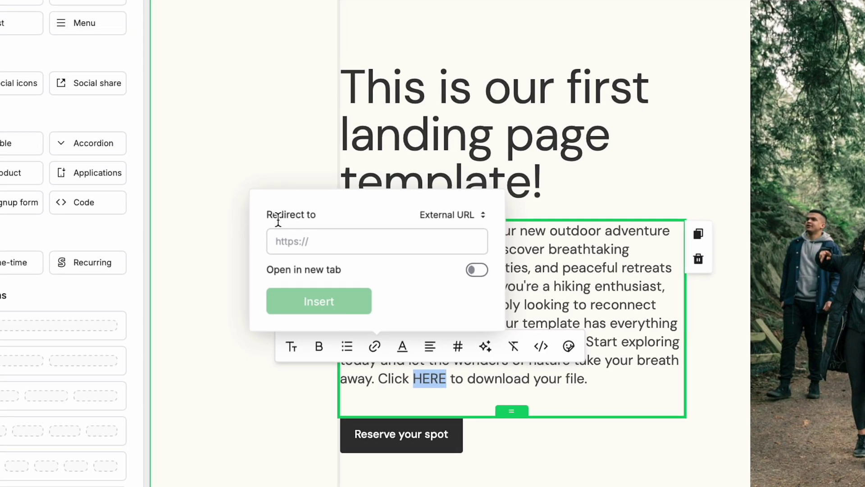
pyautogui.click(484, 218)
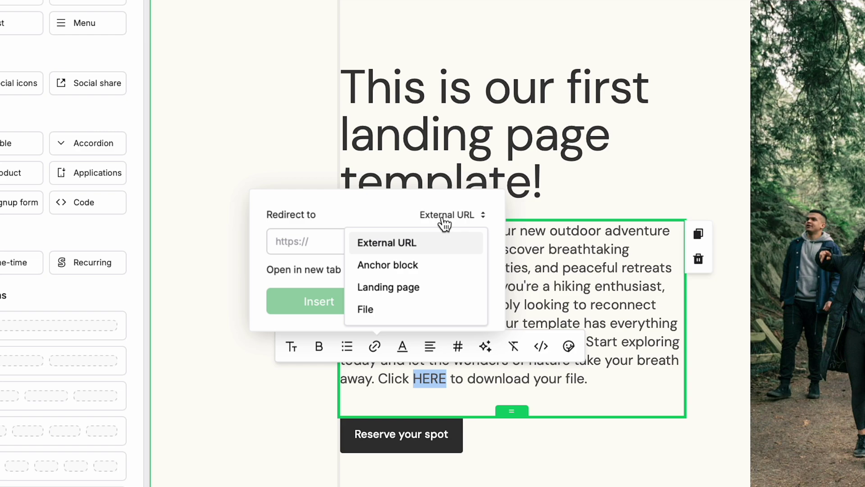
pyautogui.click(386, 310)
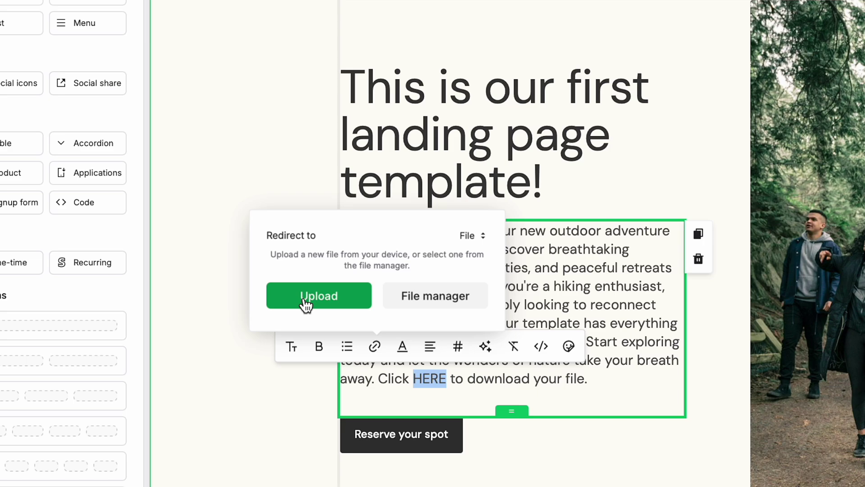
pyautogui.click(443, 310)
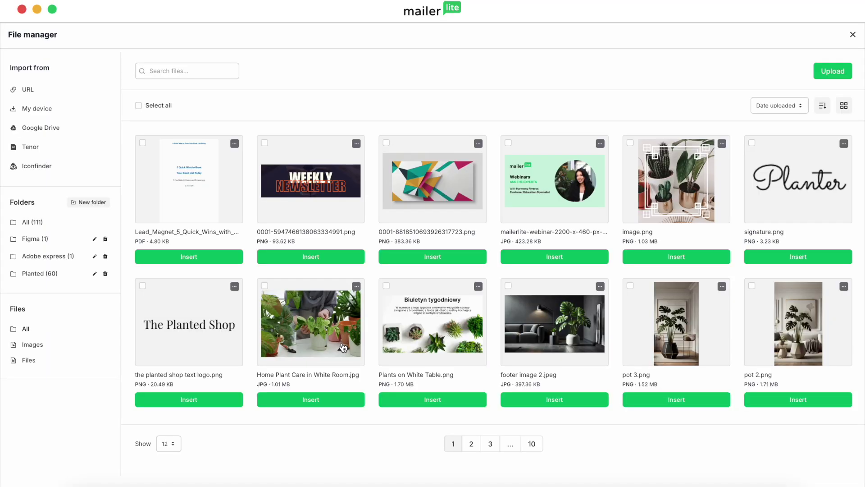
pyautogui.click(214, 256)
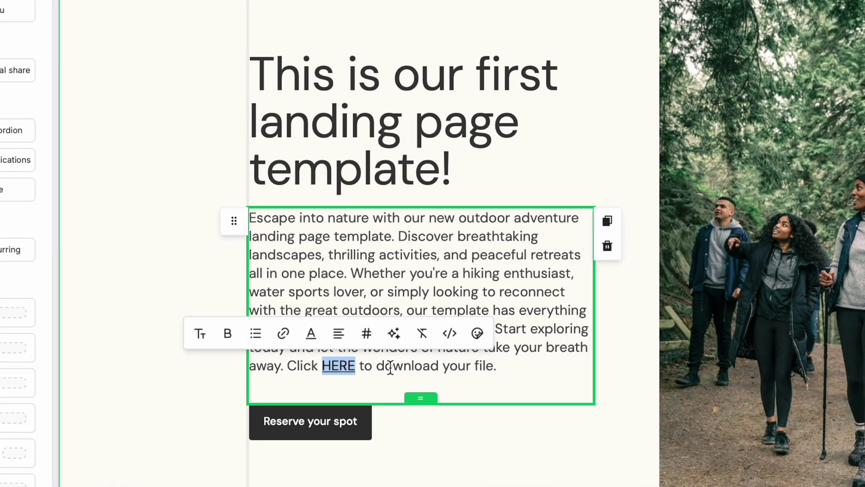
pyautogui.click(440, 365)
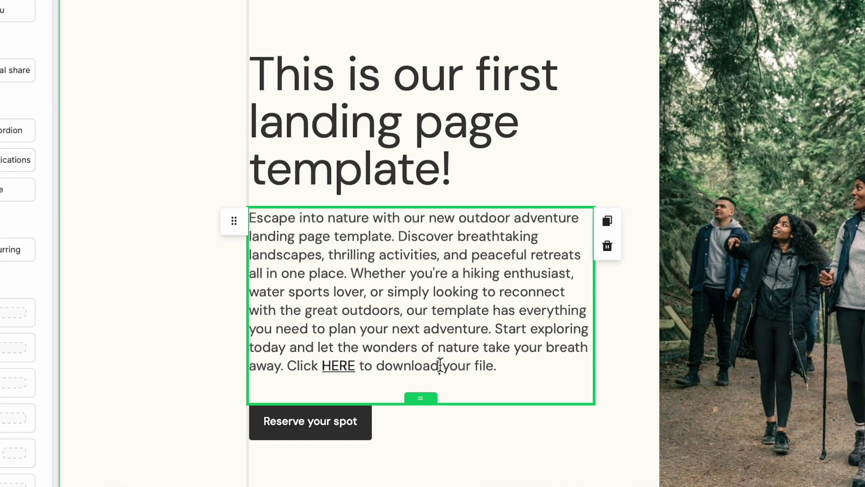
# - Make the linked word HERE bold
pyautogui.scroll(-2, 469, 361)
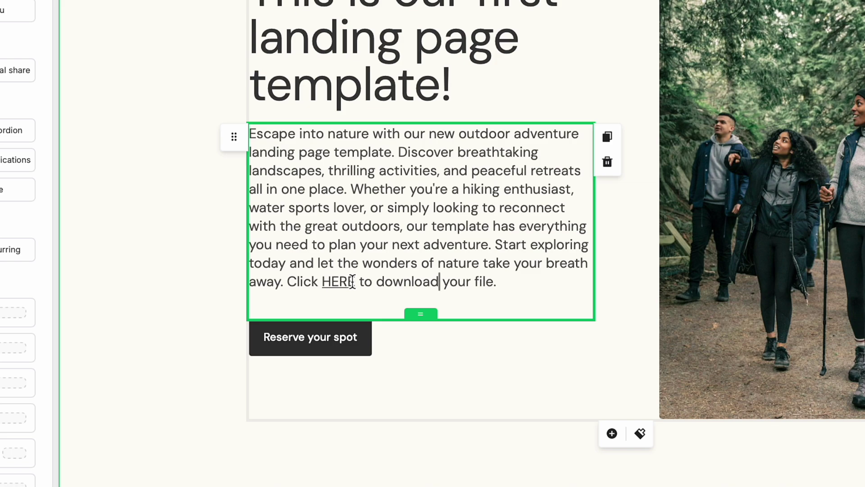
pyautogui.moveTo(356, 281); pyautogui.dragTo(323, 281)
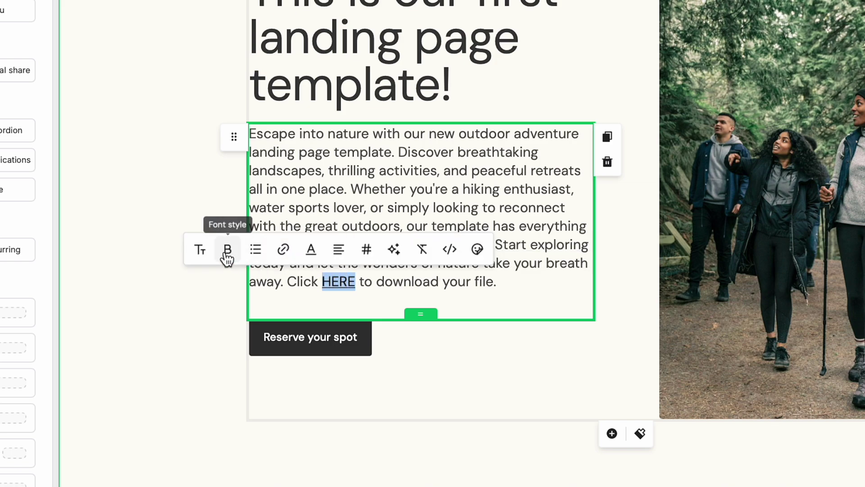
pyautogui.click(227, 252)
pyautogui.click(253, 282)
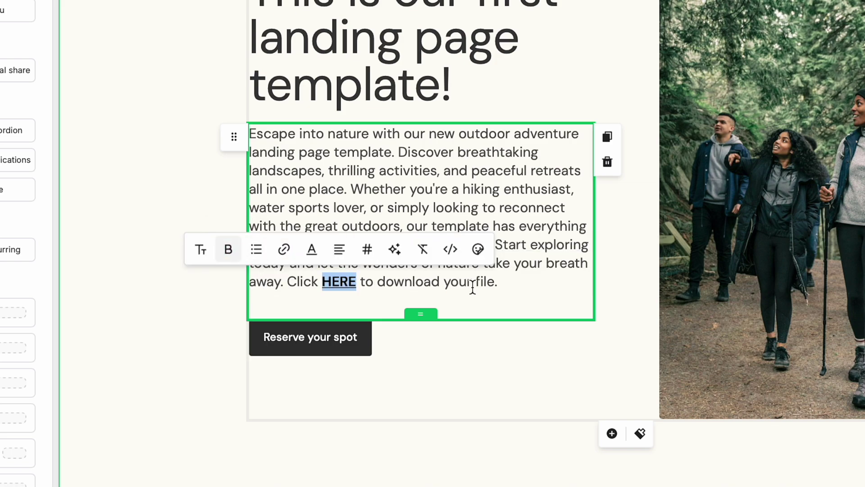
pyautogui.click(518, 282)
pyautogui.click(614, 276)
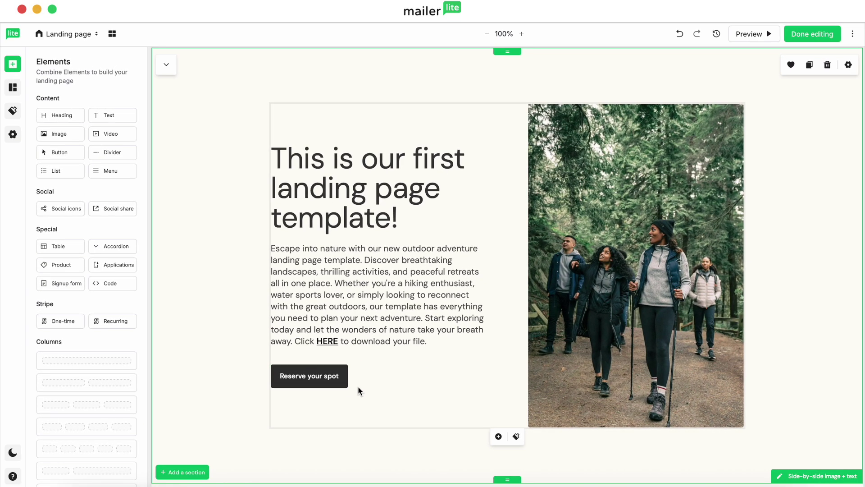
# - Set the Reserve your spot button to redirect to the Lead_Magnet PDF file
pyautogui.click(326, 381)
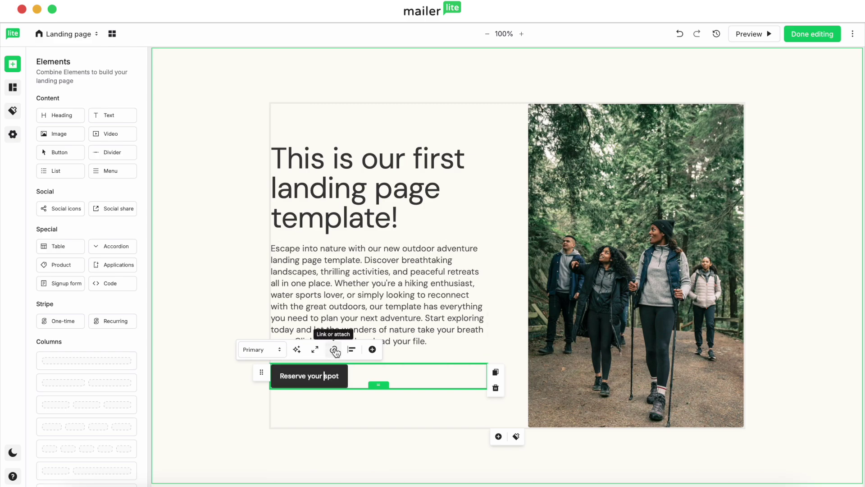
pyautogui.click(334, 350)
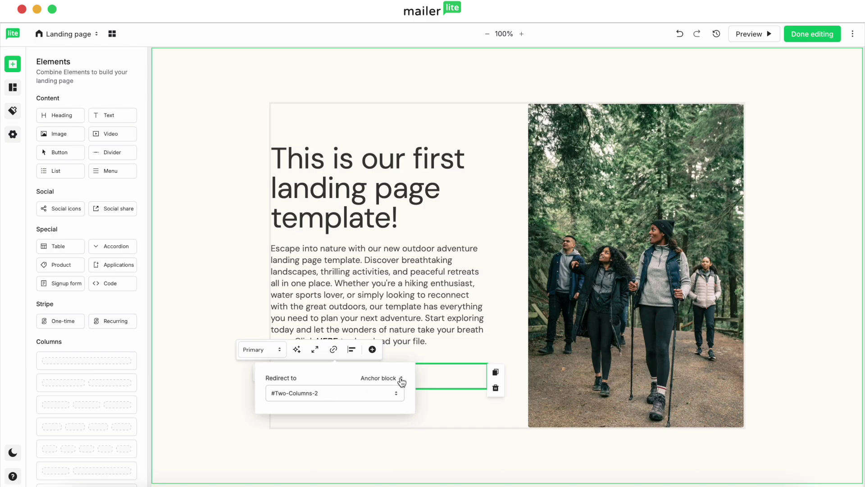
pyautogui.click(401, 381)
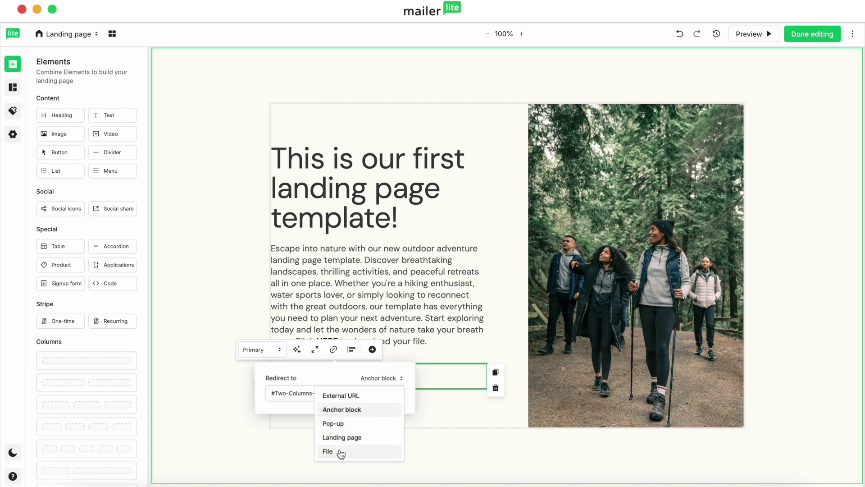
pyautogui.click(341, 452)
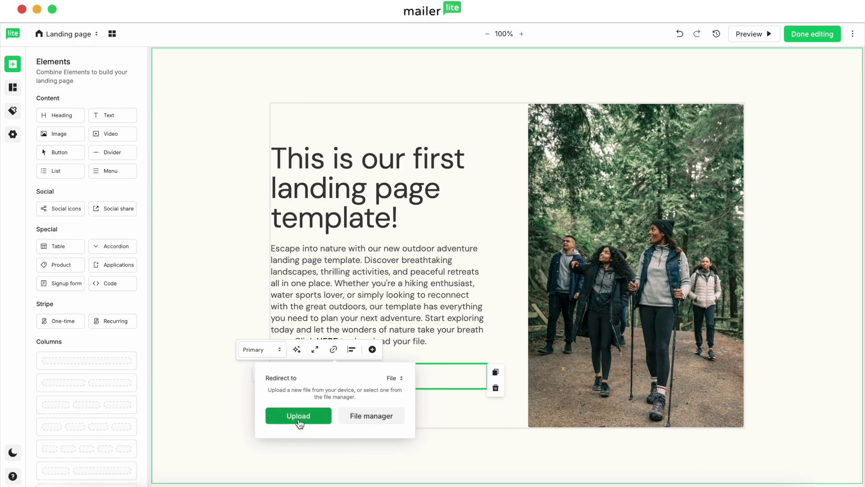
pyautogui.click(362, 421)
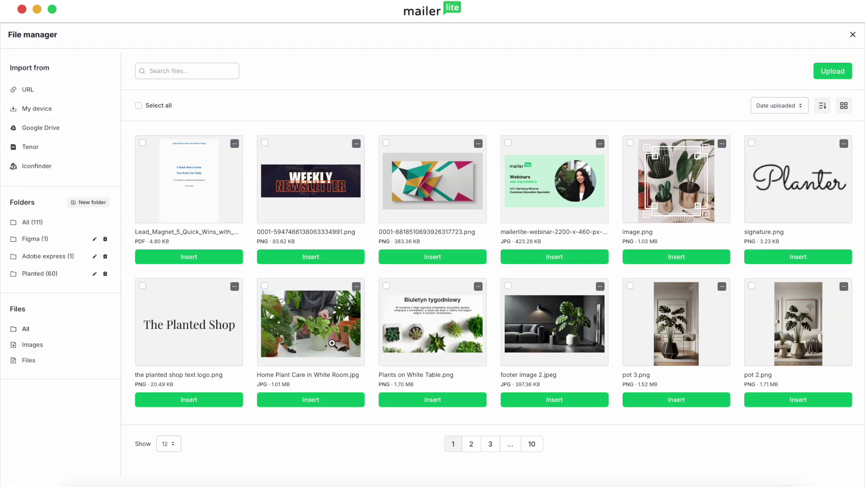
pyautogui.click(188, 256)
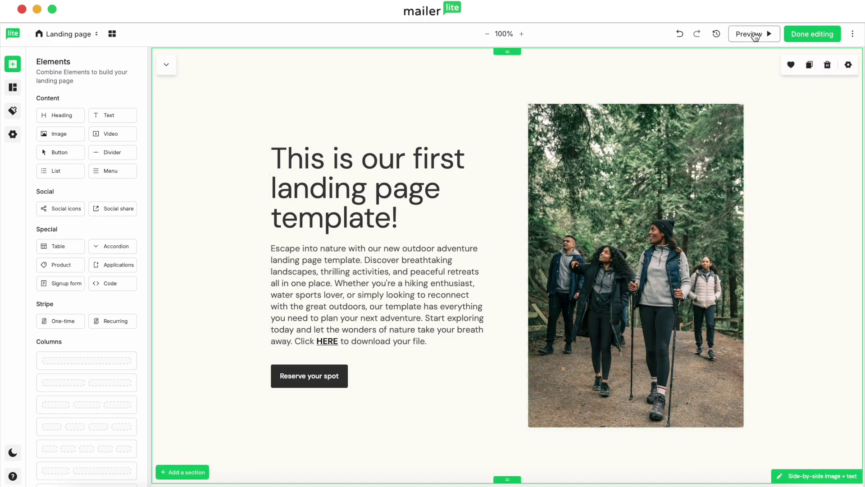
# - Preview the landing page, confirm HERE and the Reserve your spot button both open the PDF, then go to Forms
pyautogui.click(755, 36)
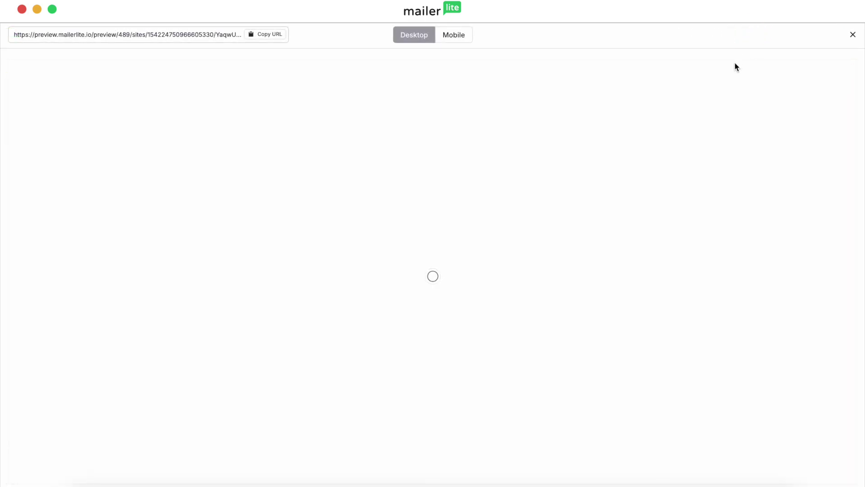
pyautogui.scroll(-3, 397, 203)
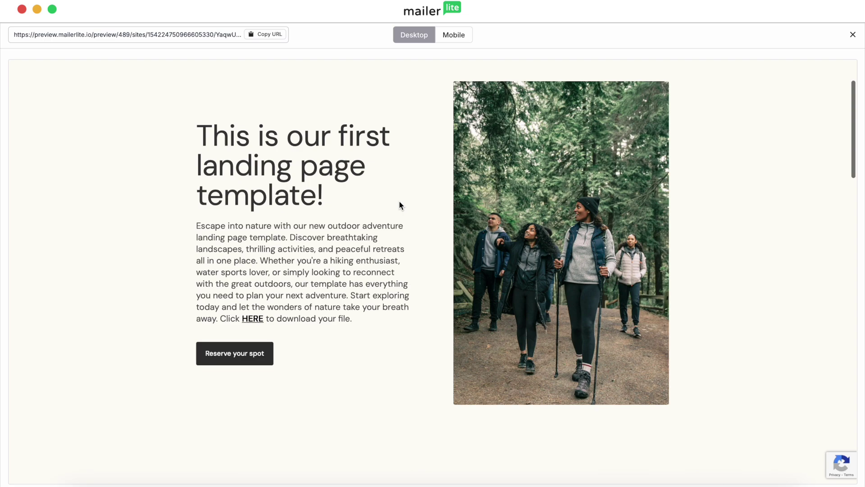
pyautogui.click(252, 319)
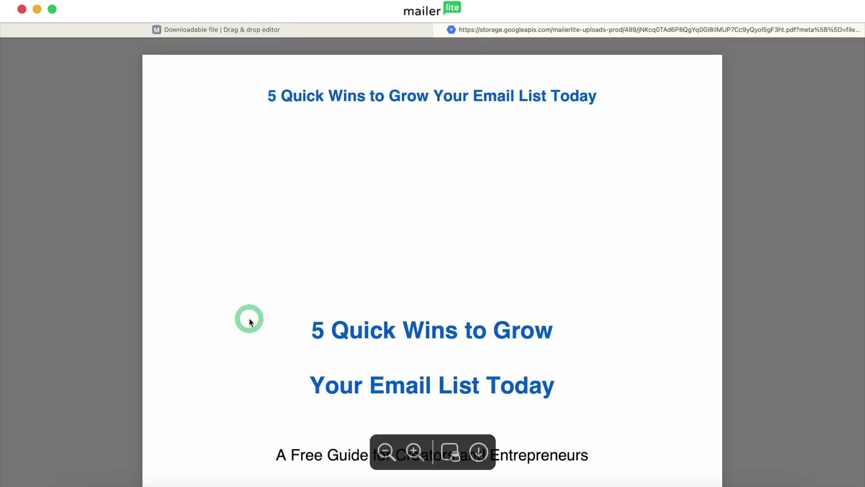
pyautogui.click(439, 29)
pyautogui.click(229, 357)
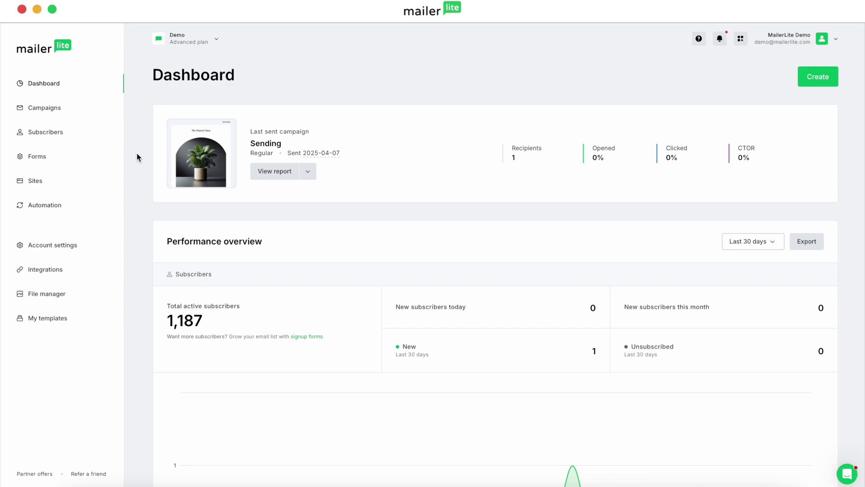
pyautogui.click(28, 158)
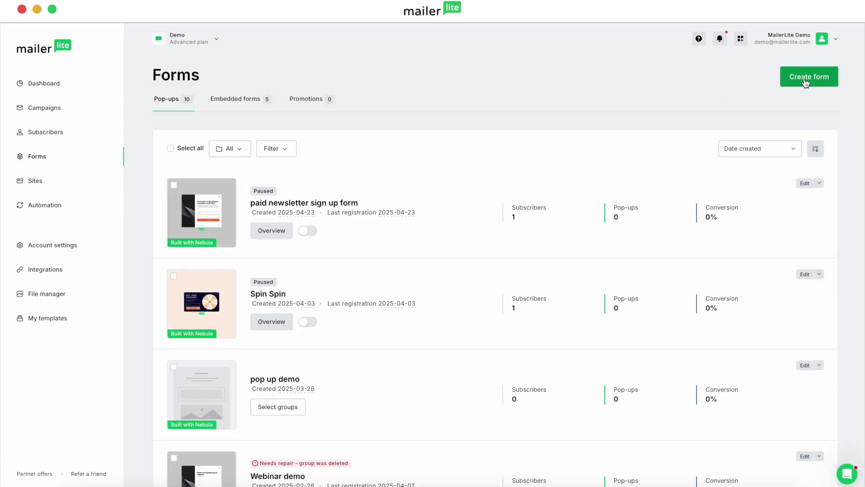
# - Create a pop-up form named 'pop up form freebie' that adds signups to Demo group
pyautogui.click(804, 78)
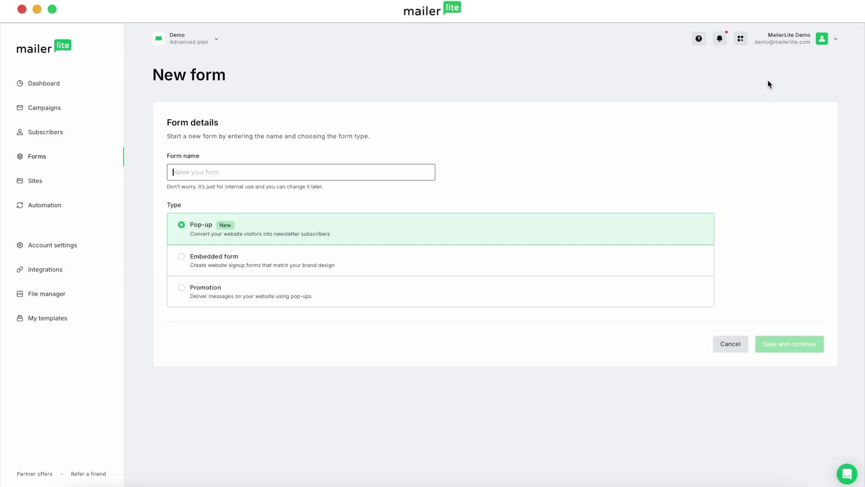
pyautogui.write('pop up form freebie')
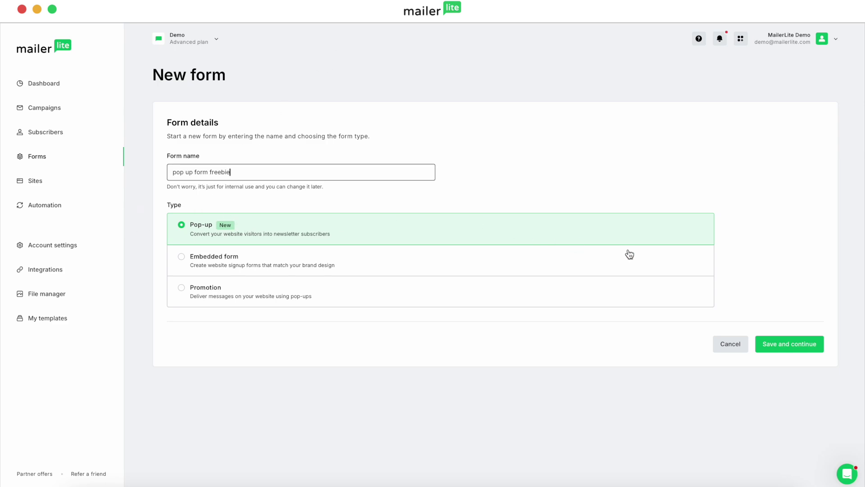
pyautogui.click(798, 345)
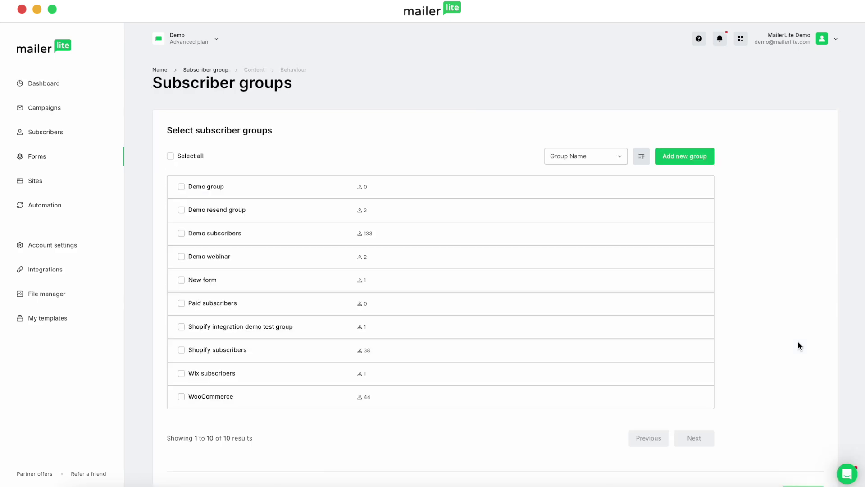
pyautogui.click(214, 186)
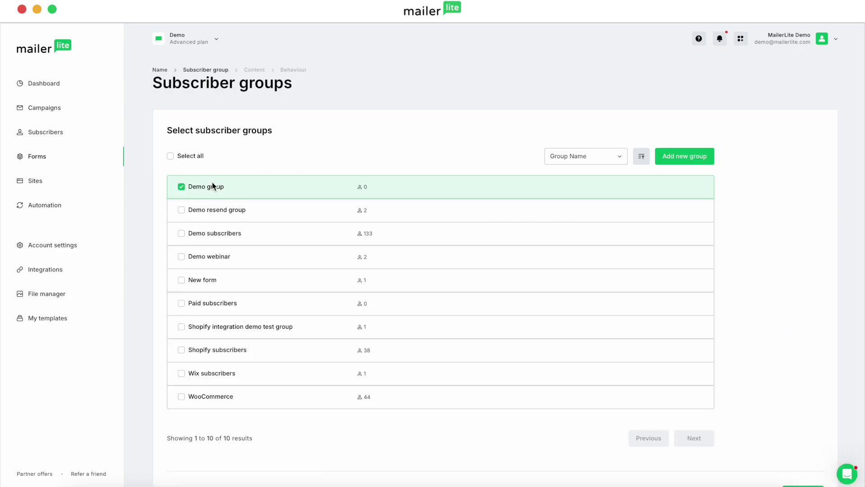
pyautogui.scroll(-2, 764, 412)
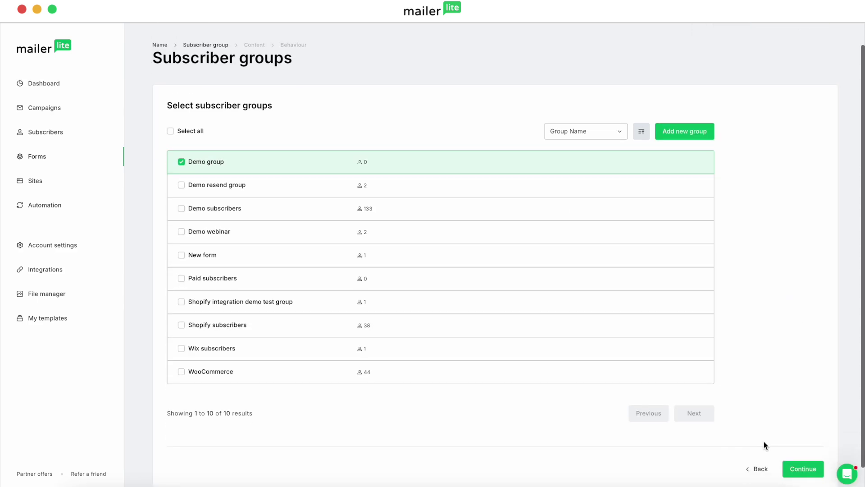
# - Apply the Email opt-in pop-up template and switch to its You're All Set success step
pyautogui.click(811, 467)
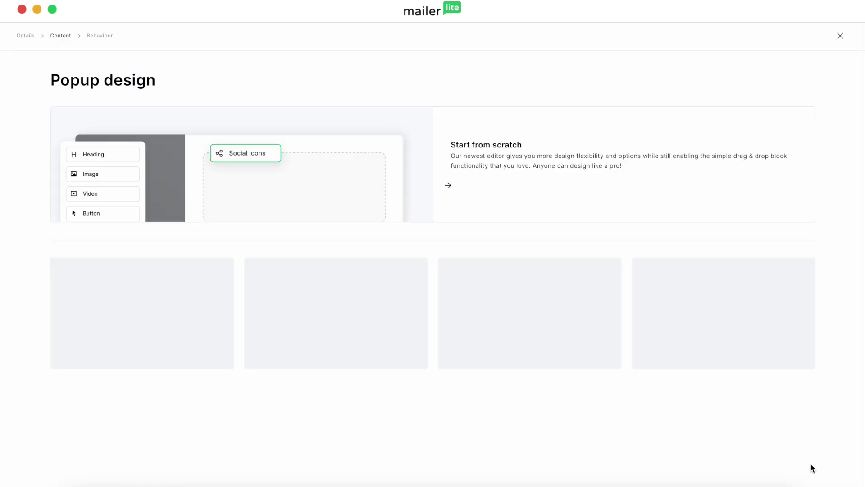
pyautogui.moveTo(599, 328)
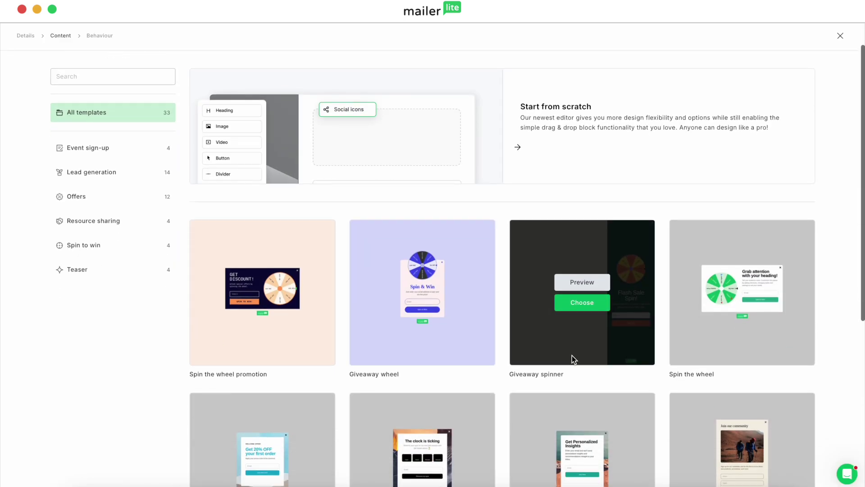
pyautogui.scroll(-3, 574, 357)
pyautogui.click(587, 380)
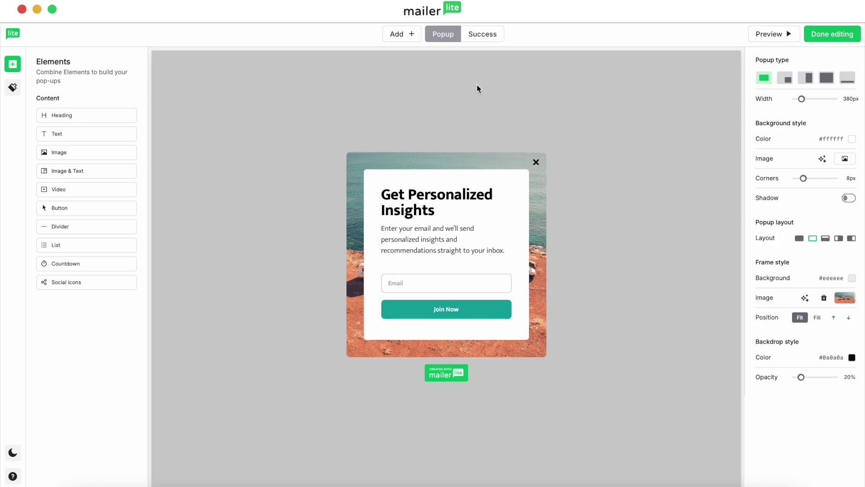
pyautogui.click(483, 34)
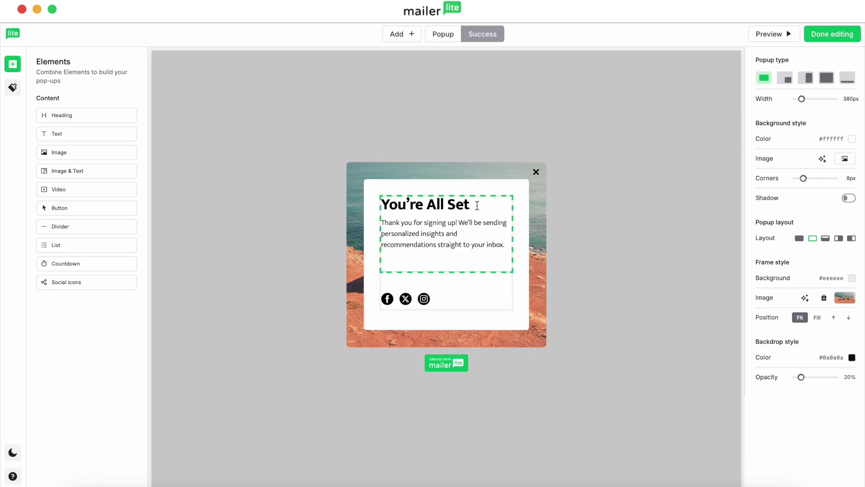
# - Retitle the success step 'Download your file now!' and change its text to end with 'Access your freebie HERE'
pyautogui.moveTo(479, 206); pyautogui.dragTo(382, 206)
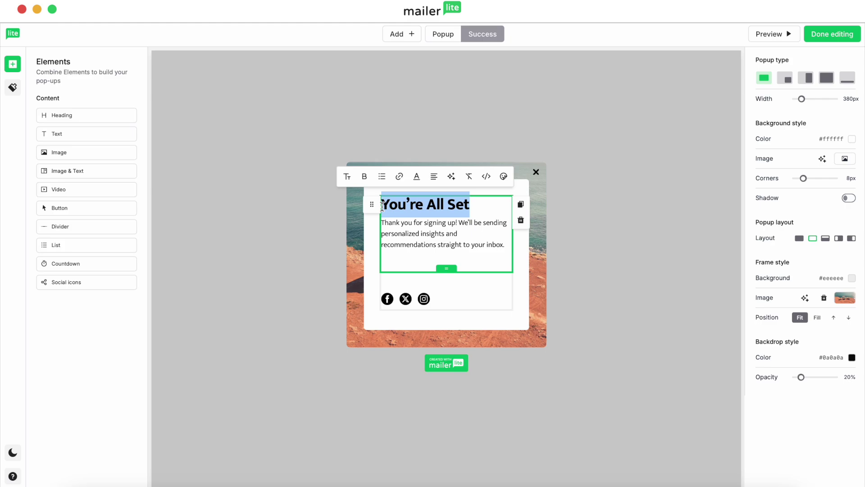
pyautogui.write('Download your file now!')
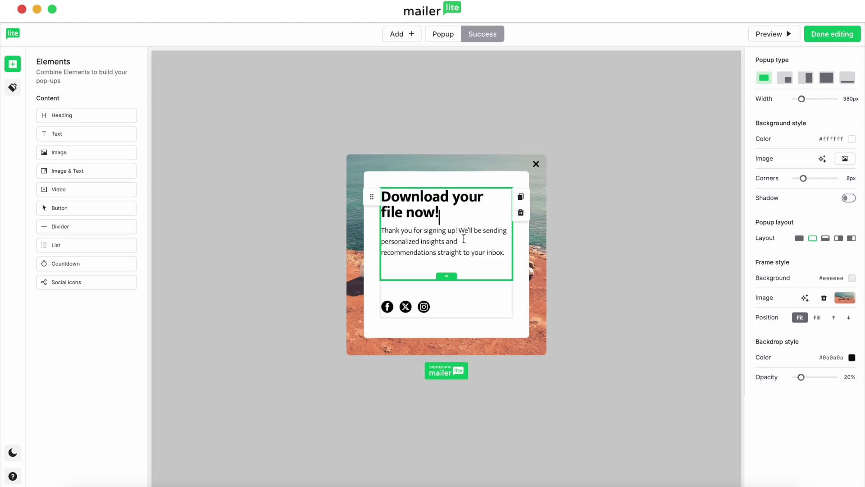
pyautogui.moveTo(464, 240); pyautogui.dragTo(460, 228)
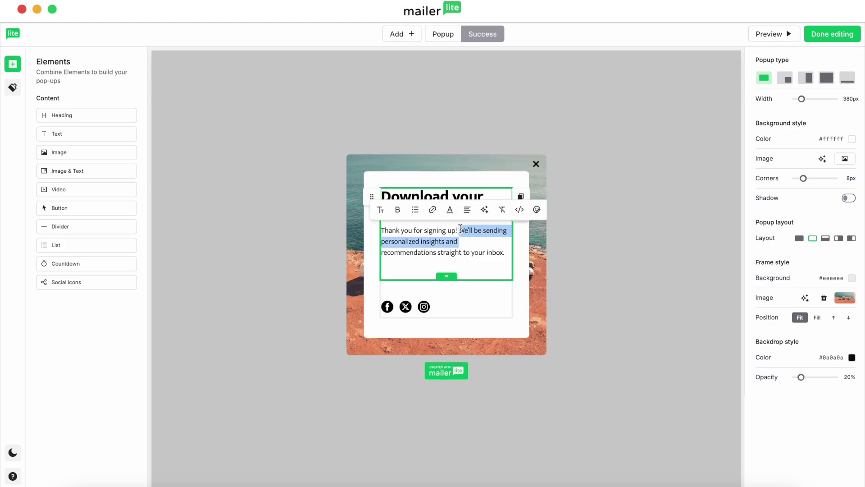
pyautogui.moveTo(505, 250); pyautogui.dragTo(459, 228)
pyautogui.write('H')
pyautogui.press('BackSpace')
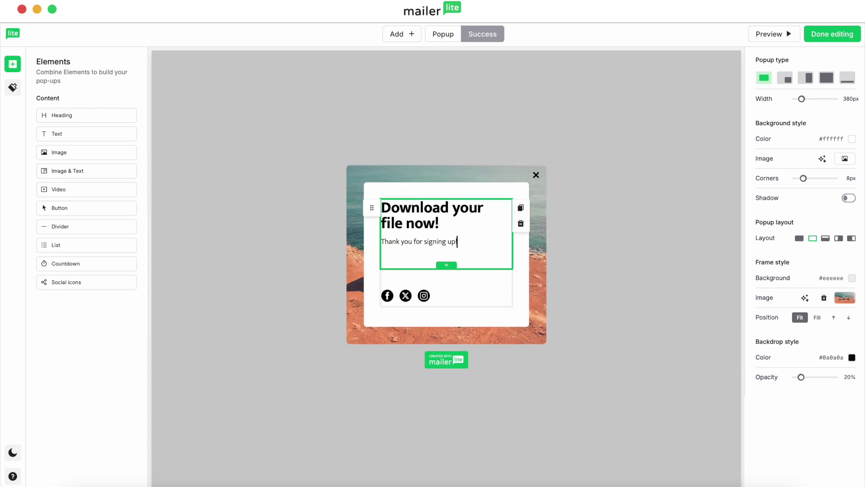
pyautogui.write('Access your file ')
pyautogui.write('bie HERE')
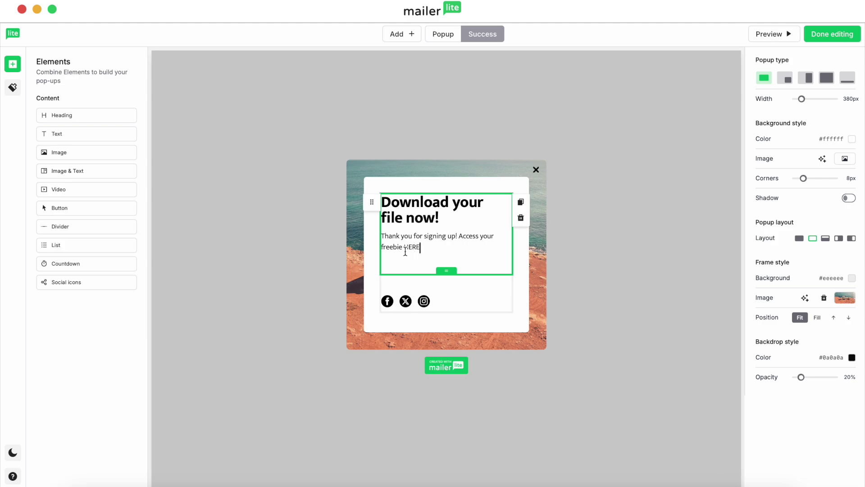
pyautogui.moveTo(404, 247); pyautogui.dragTo(420, 247)
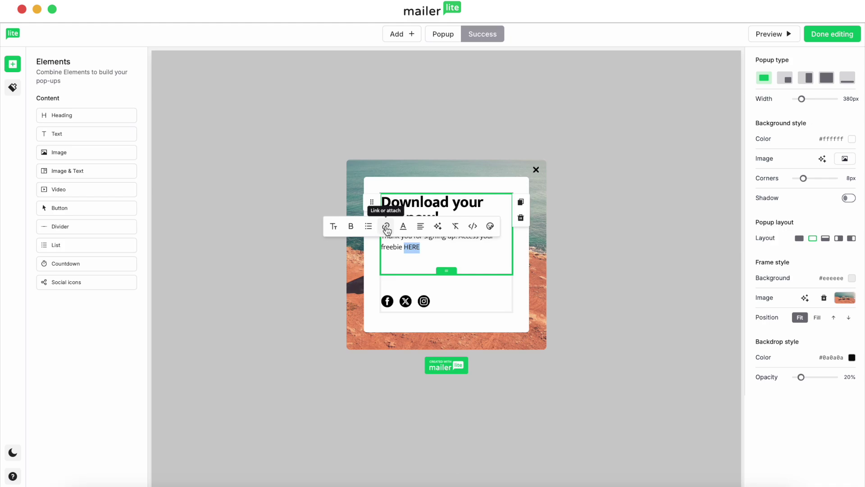
# - Link the word HERE to the uploaded lead-magnet PDF from the File manager
pyautogui.click(386, 226)
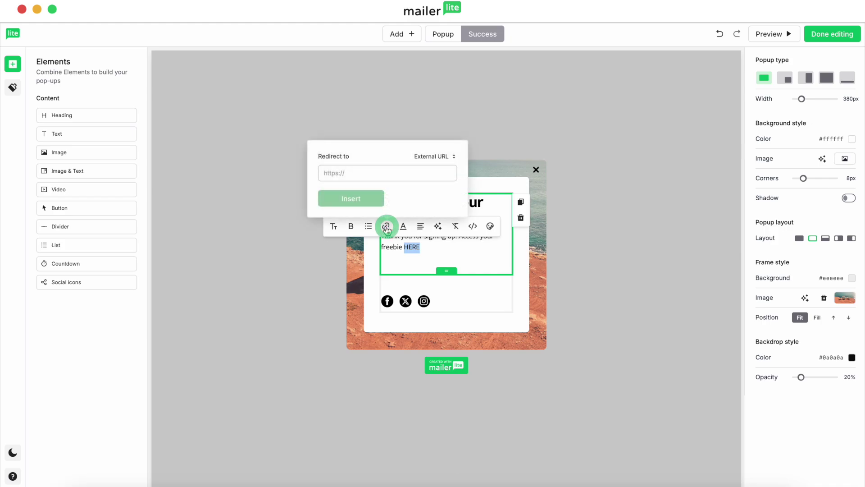
pyautogui.click(455, 159)
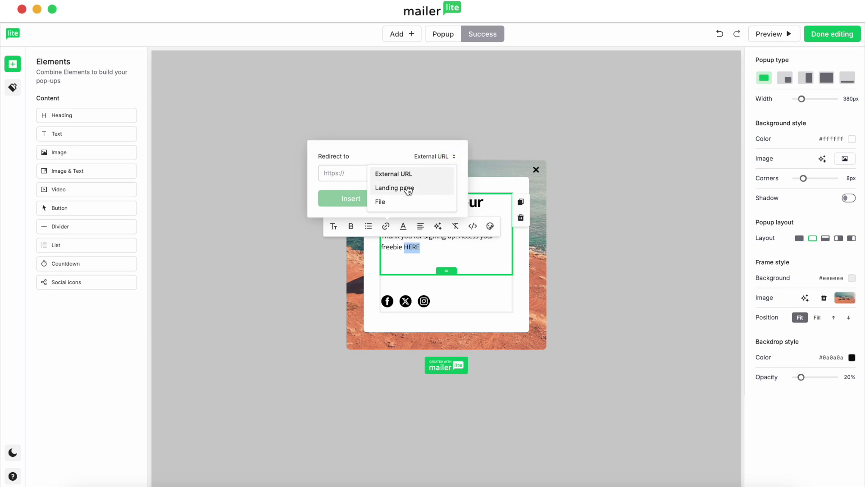
pyautogui.click(391, 203)
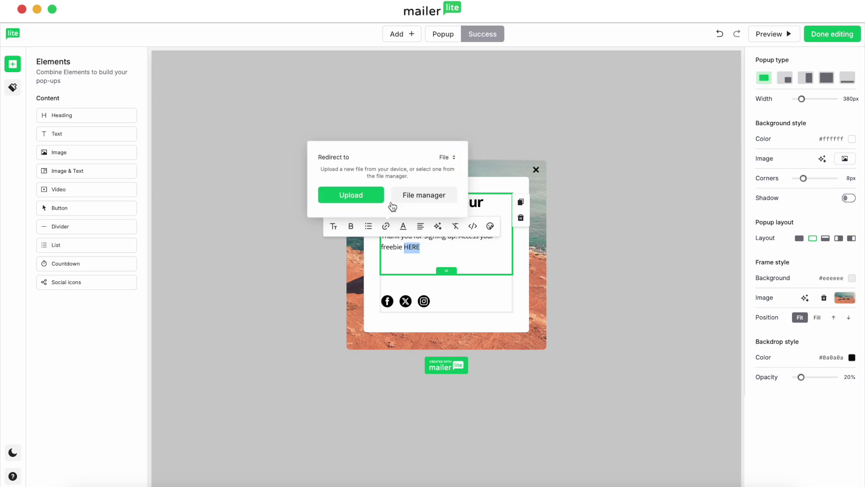
pyautogui.click(433, 198)
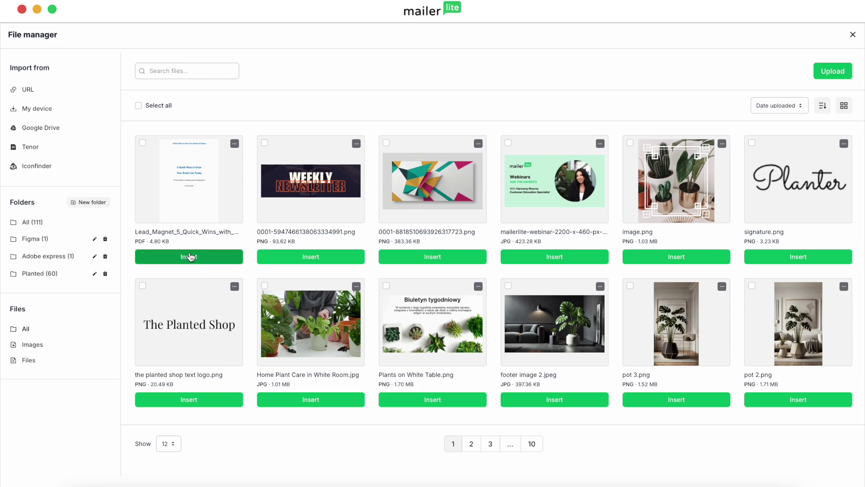
pyautogui.click(189, 256)
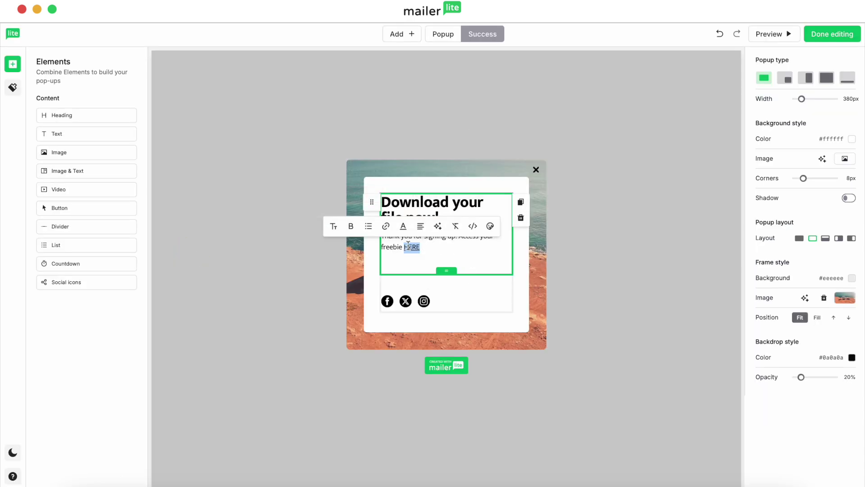
pyautogui.click(426, 250)
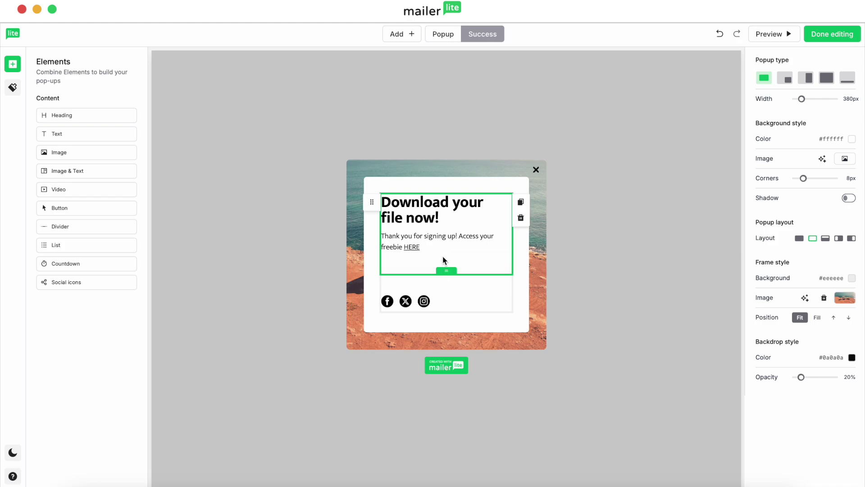
pyautogui.click(523, 265)
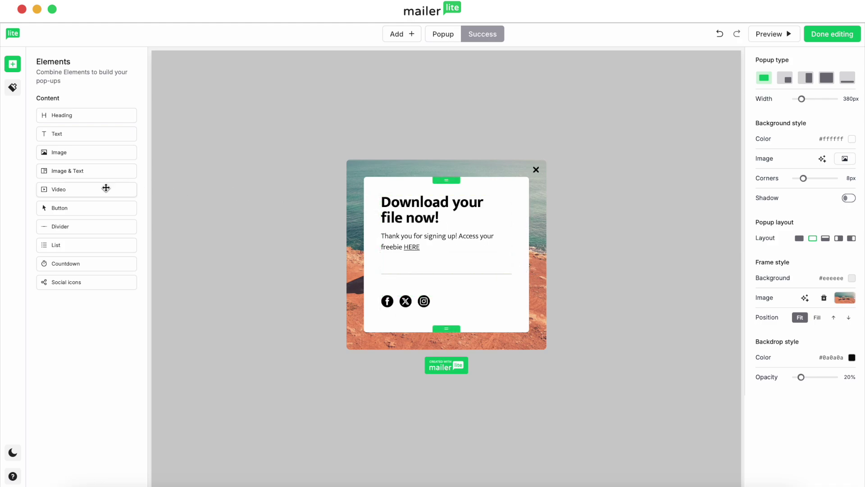
# - Add a Click me button below the success text and centre it
pyautogui.moveTo(58, 208); pyautogui.dragTo(414, 263)
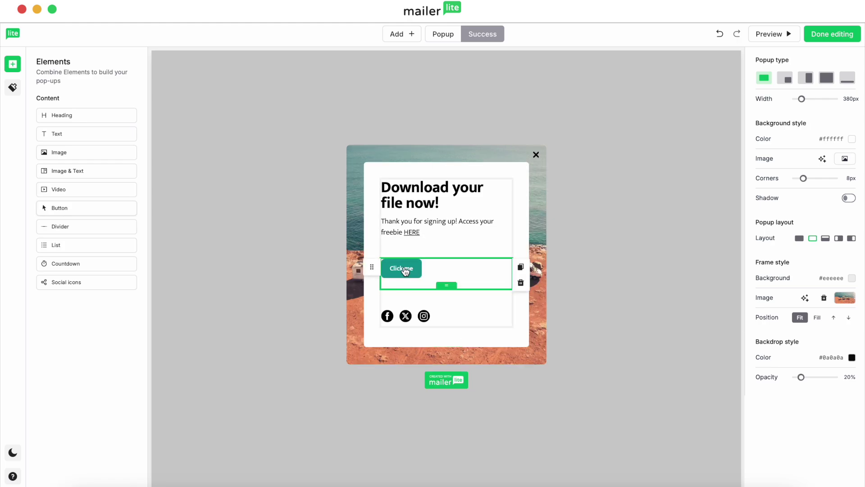
pyautogui.click(412, 266)
pyautogui.click(444, 244)
pyautogui.click(429, 280)
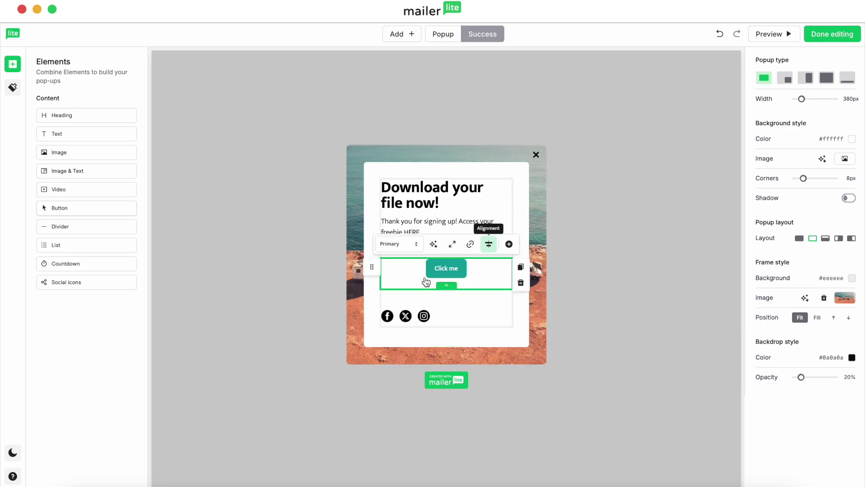
# - Link the Click me button to the lead-magnet PDF from the File manager
pyautogui.click(471, 246)
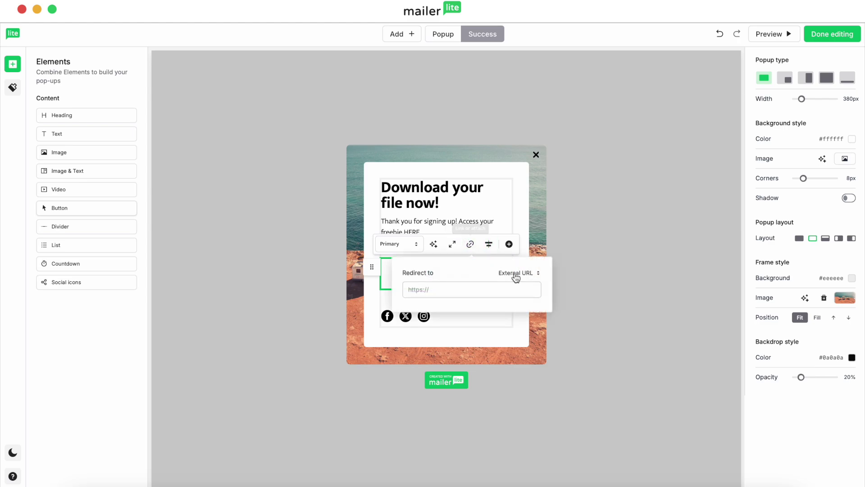
pyautogui.click(534, 274)
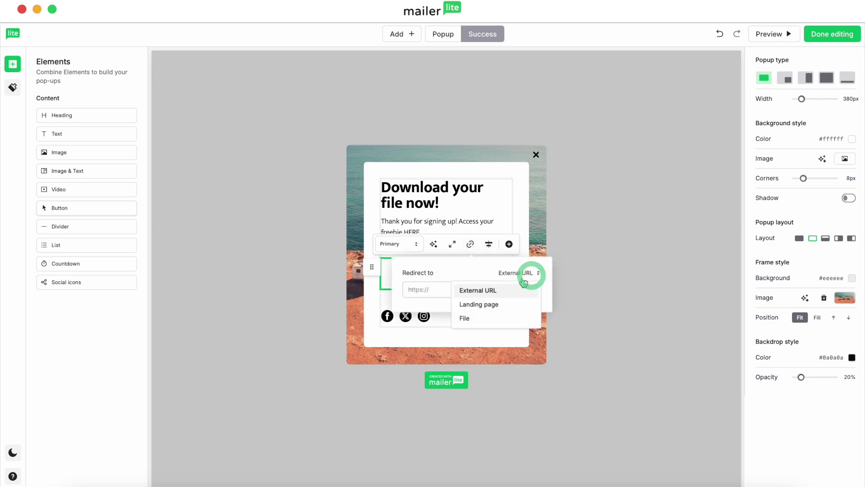
pyautogui.click(476, 316)
pyautogui.click(506, 312)
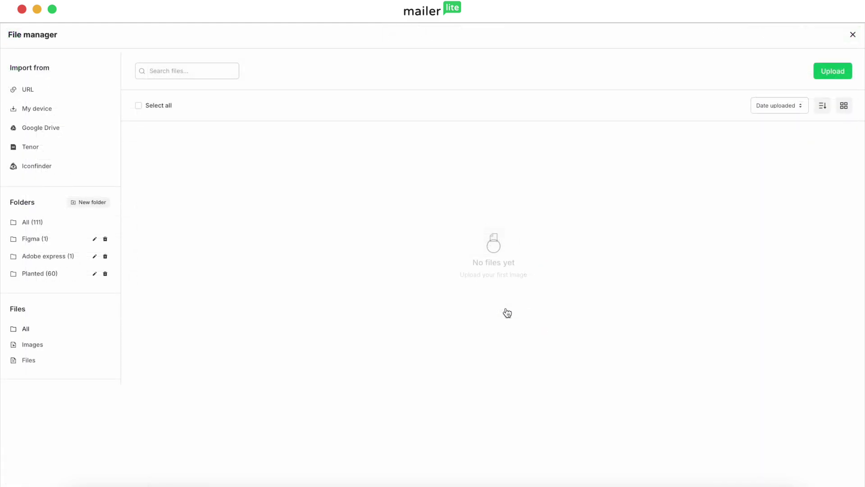
pyautogui.click(199, 257)
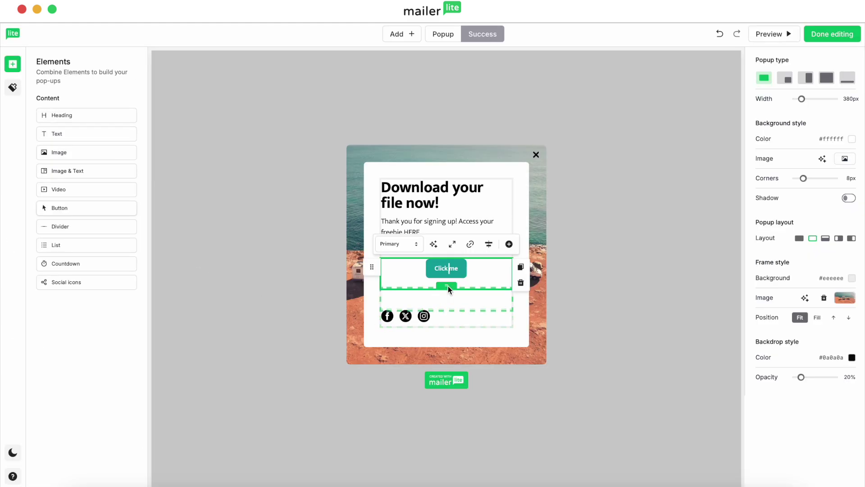
pyautogui.click(579, 265)
# - Preview the pop-up and sign up with a test email address to reach the success step
pyautogui.click(774, 34)
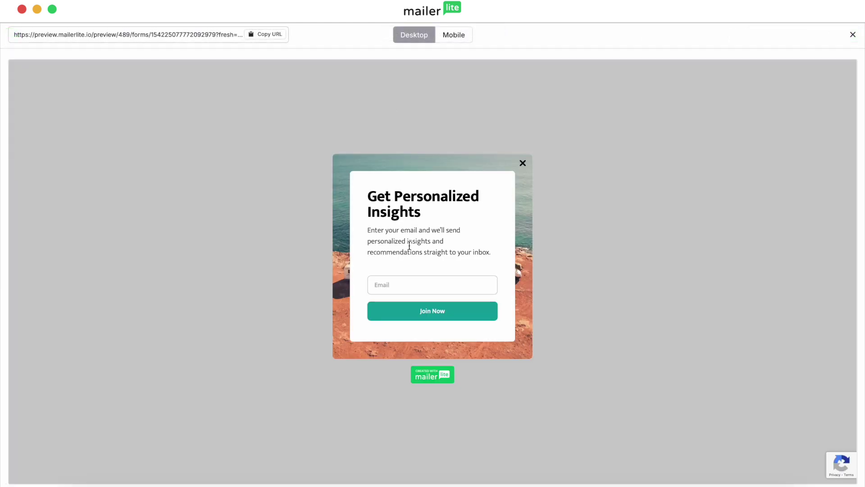
pyautogui.click(413, 286)
pyautogui.write('demoemail@email.com')
pyautogui.click(434, 317)
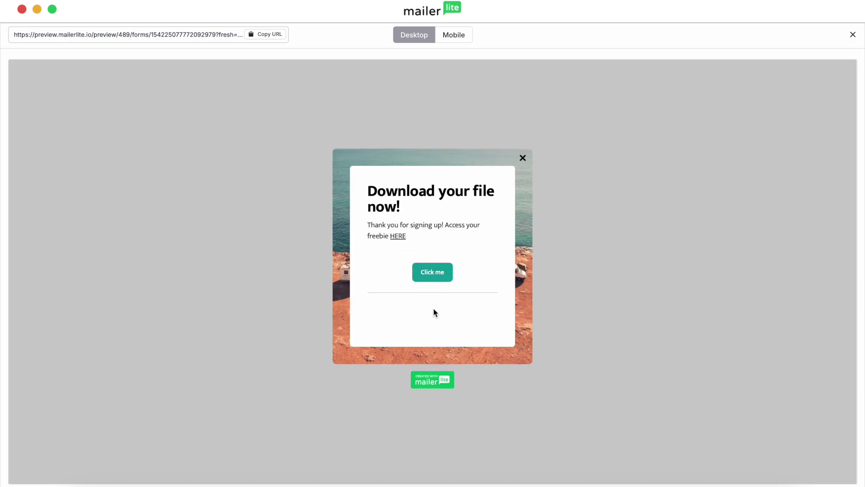
# - Confirm both HERE and the button open the freebie PDF
pyautogui.click(398, 236)
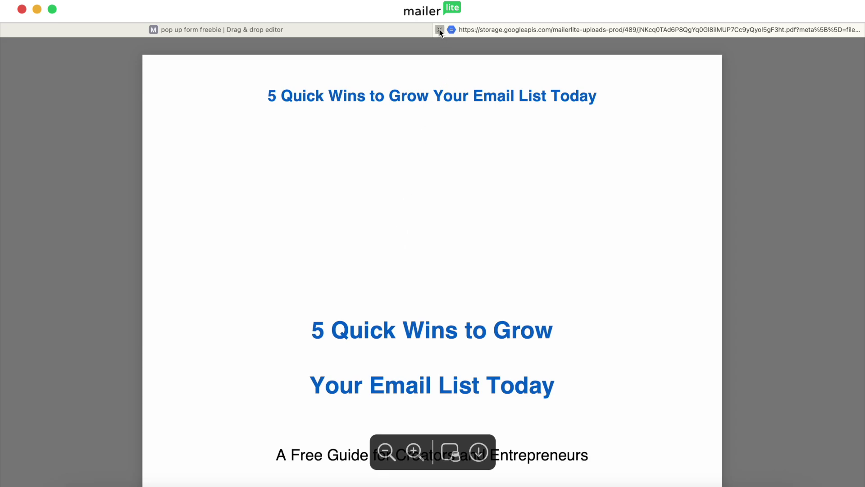
pyautogui.click(439, 30)
pyautogui.click(434, 271)
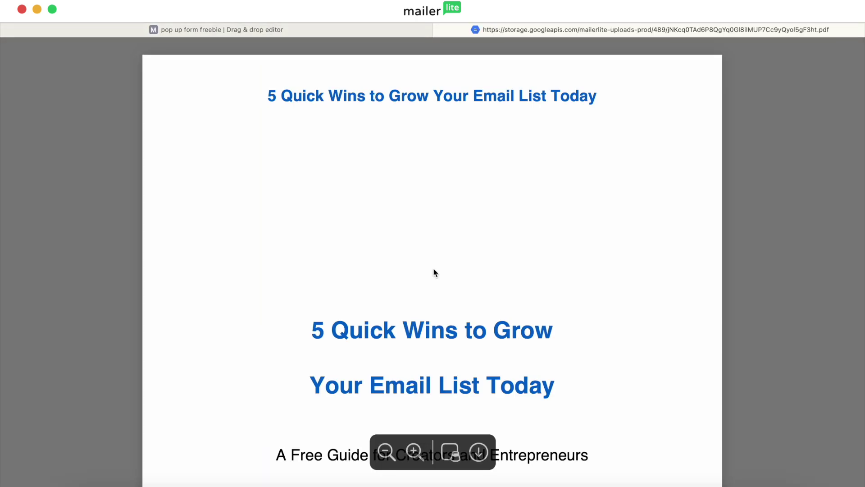
pyautogui.click(440, 30)
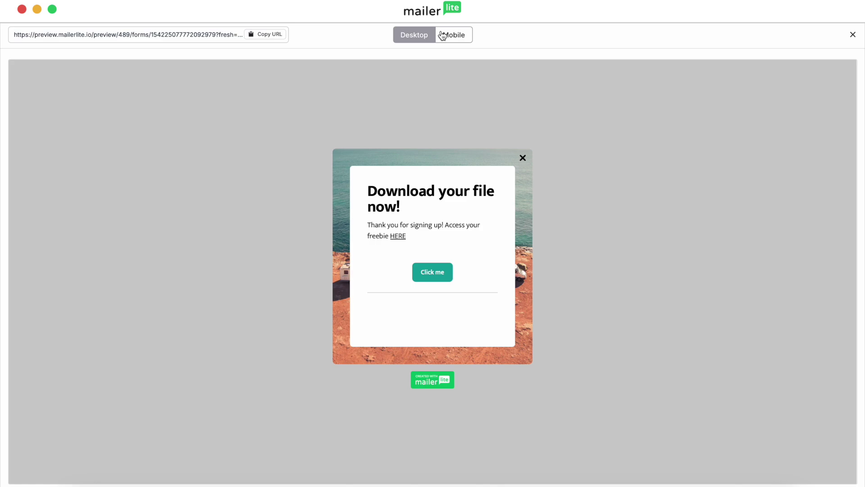